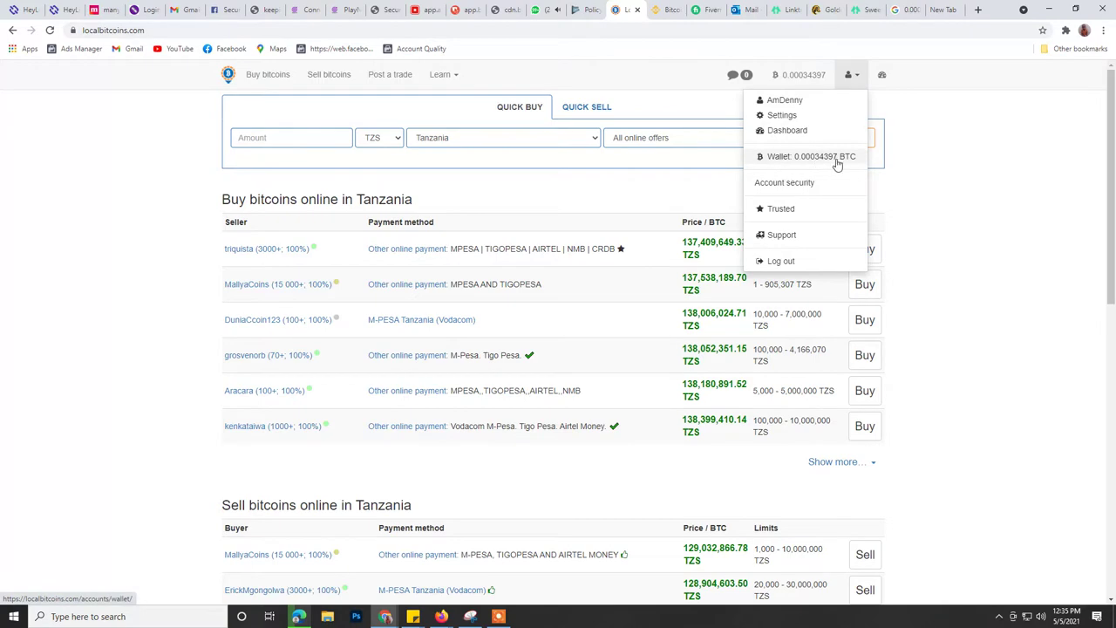
# - Open the LocalBitcoins Send bitcoins page showing 0.00029024 BTC sendable, then switch to Binance
pyautogui.click(826, 159)
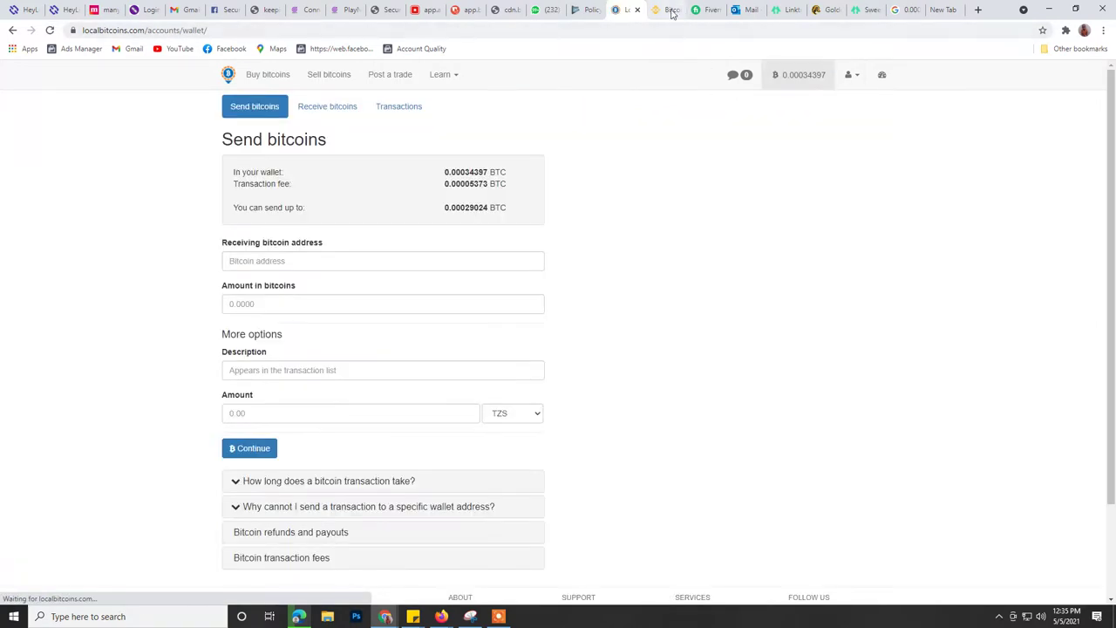
pyautogui.click(671, 10)
# - Open the BTC deposit page from Binance's Fiat and Spot wallet
pyautogui.moveTo(885, 91)
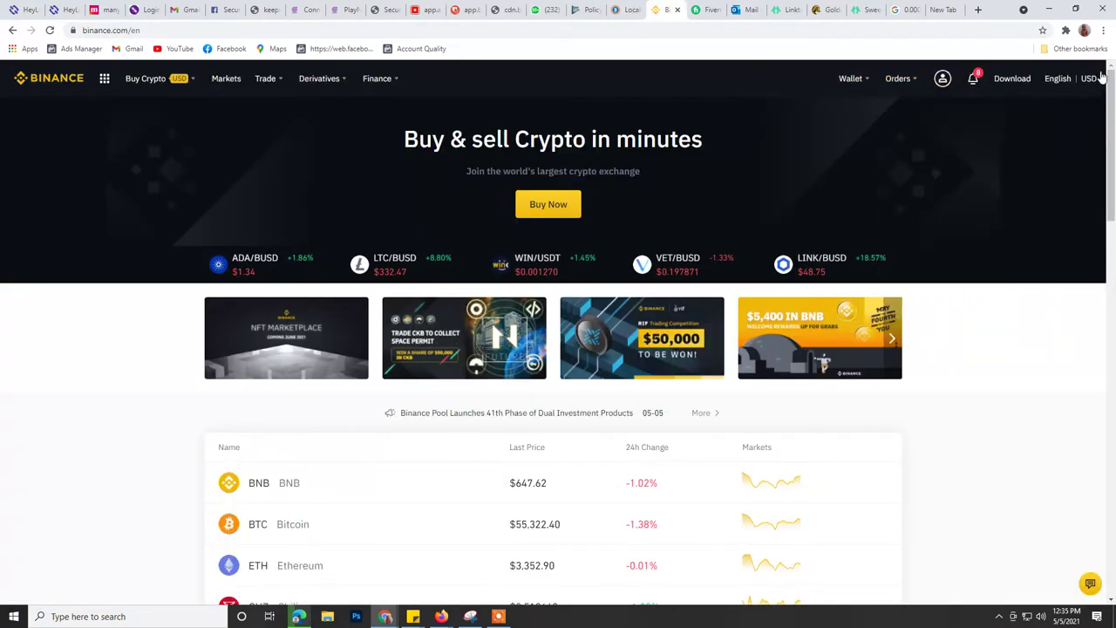
pyautogui.moveTo(943, 87)
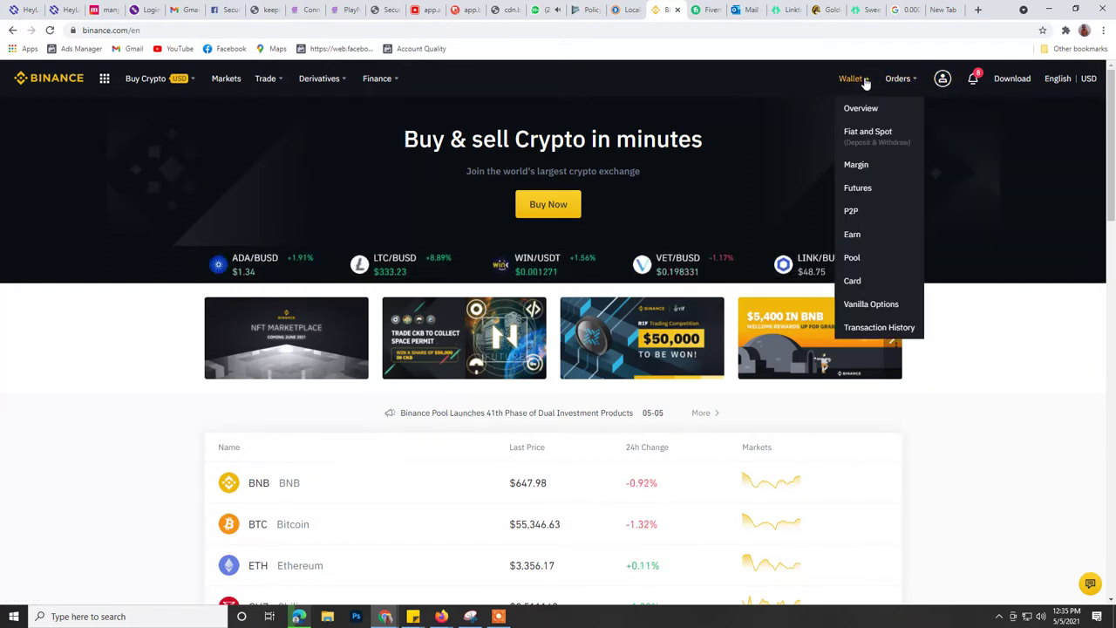
pyautogui.click(869, 135)
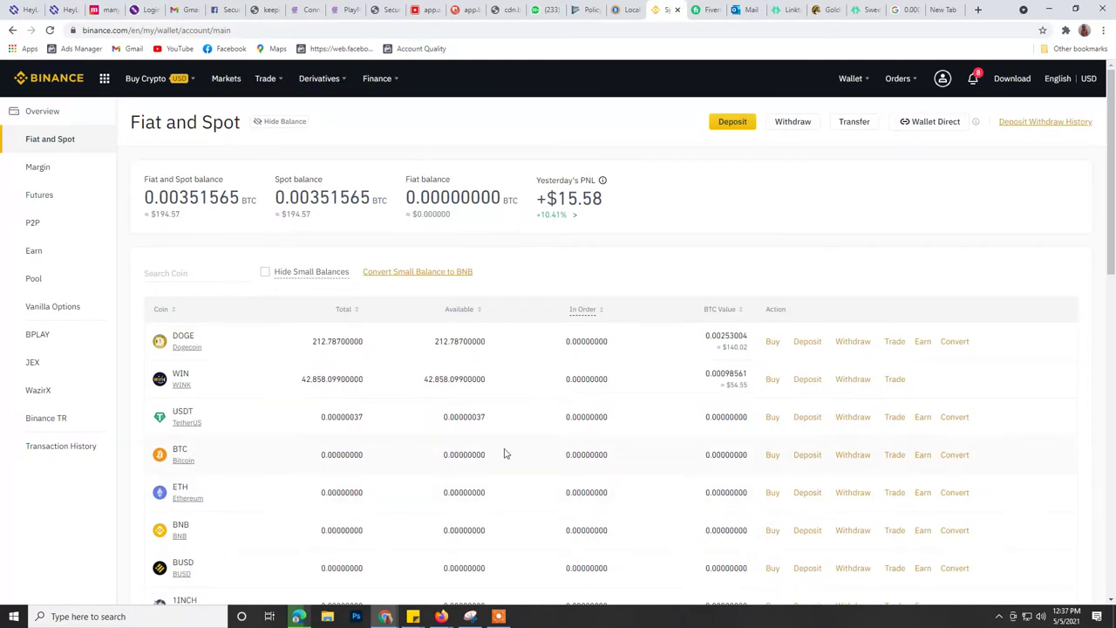
pyautogui.click(799, 456)
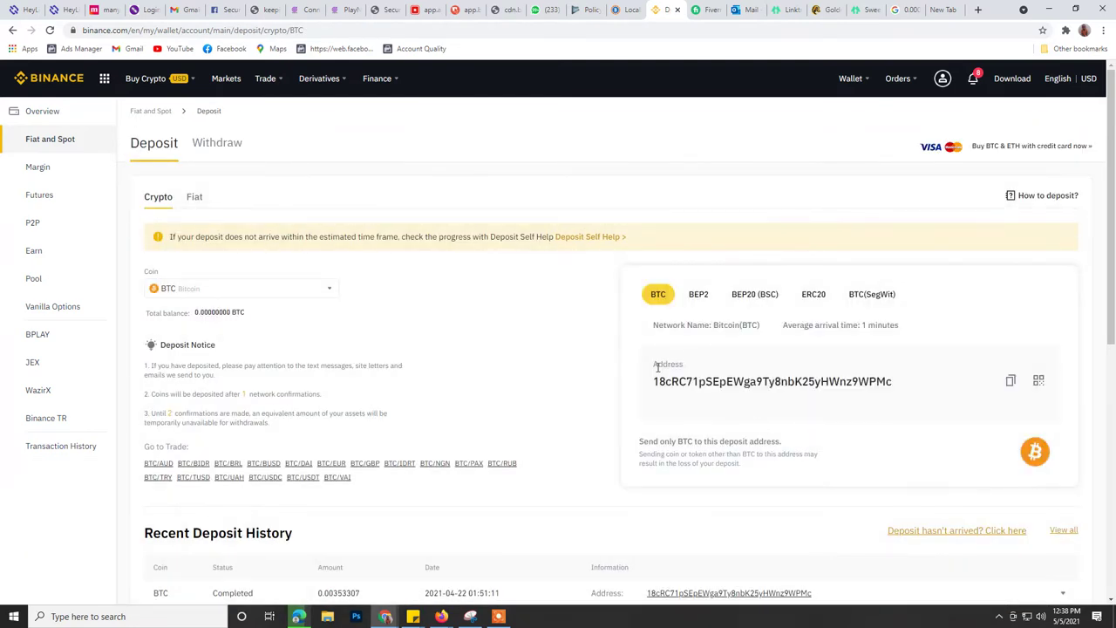
# - Copy Binance's BTC-network deposit address to the clipboard
pyautogui.moveTo(655, 365); pyautogui.dragTo(689, 366)
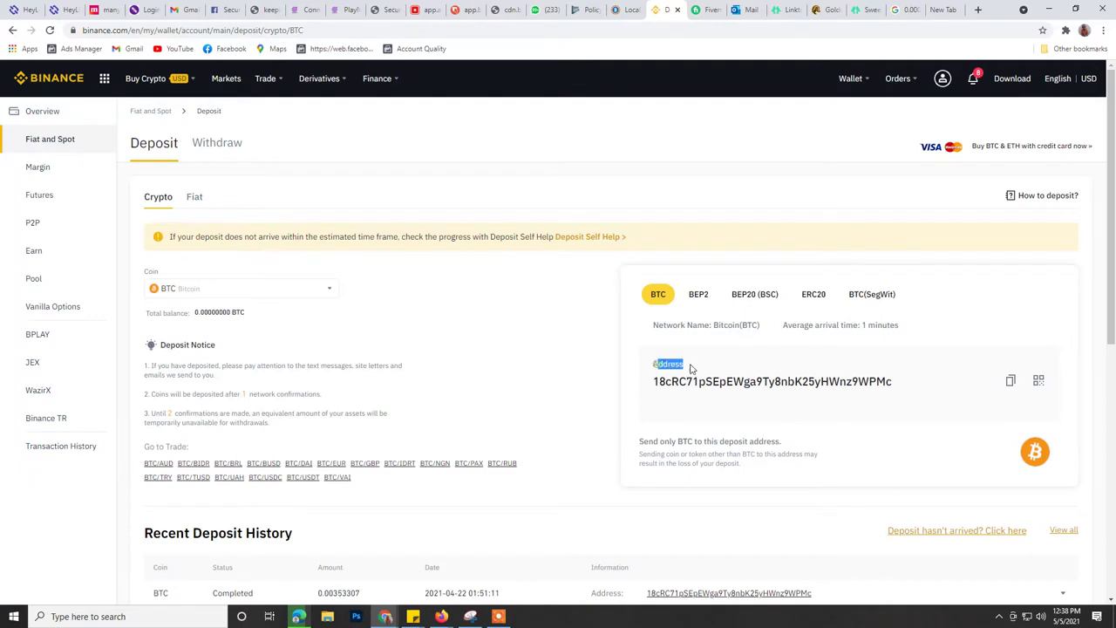
pyautogui.click(1011, 384)
pyautogui.click(1011, 381)
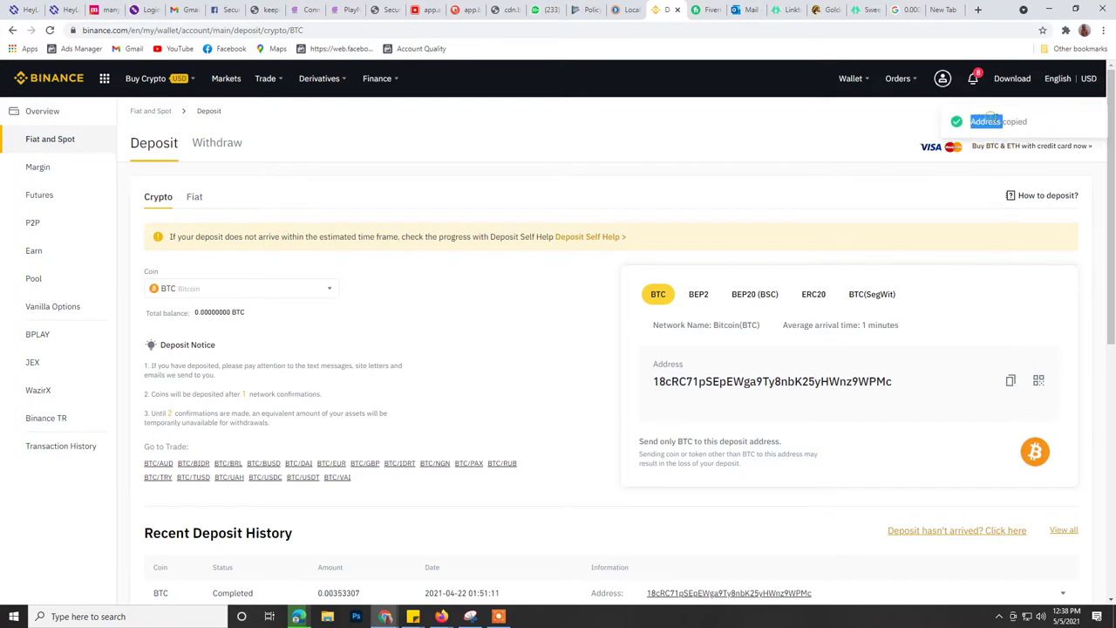
# - Paste the Binance deposit address into LocalBitcoins' Receiving bitcoin address field
pyautogui.click(630, 11)
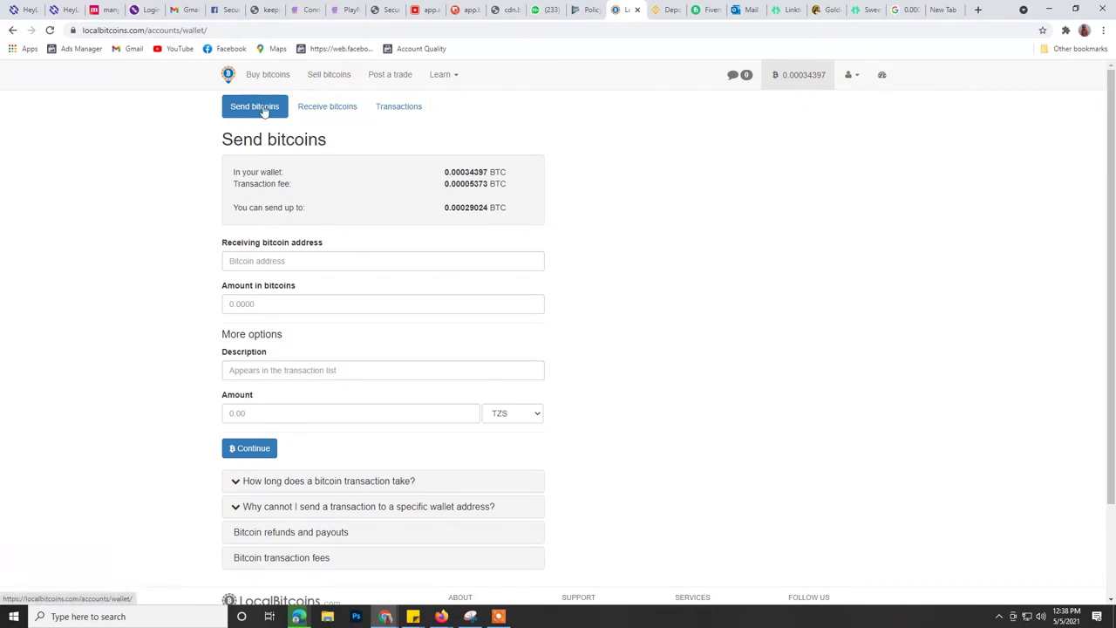
pyautogui.tripleClick(270, 244)
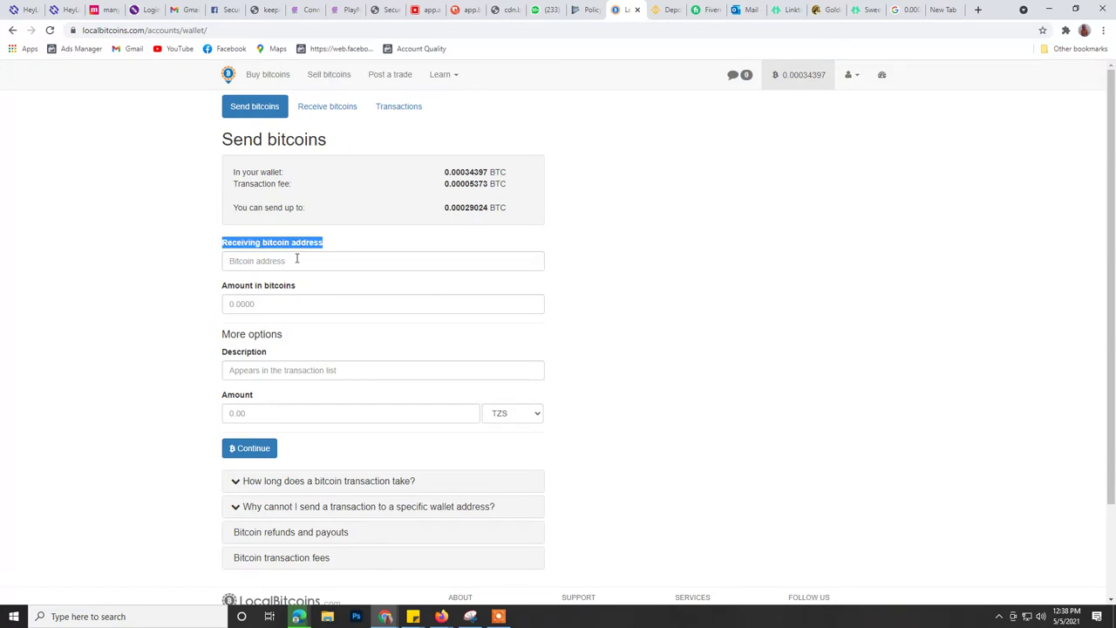
pyautogui.click(293, 258)
pyautogui.rightClick(294, 261)
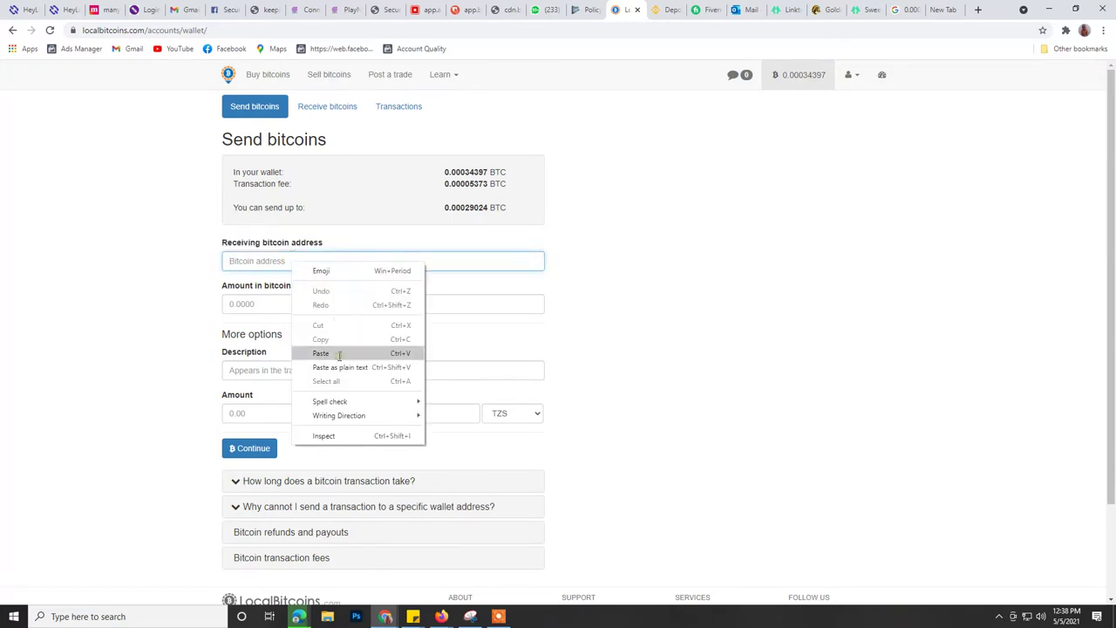
pyautogui.click(340, 353)
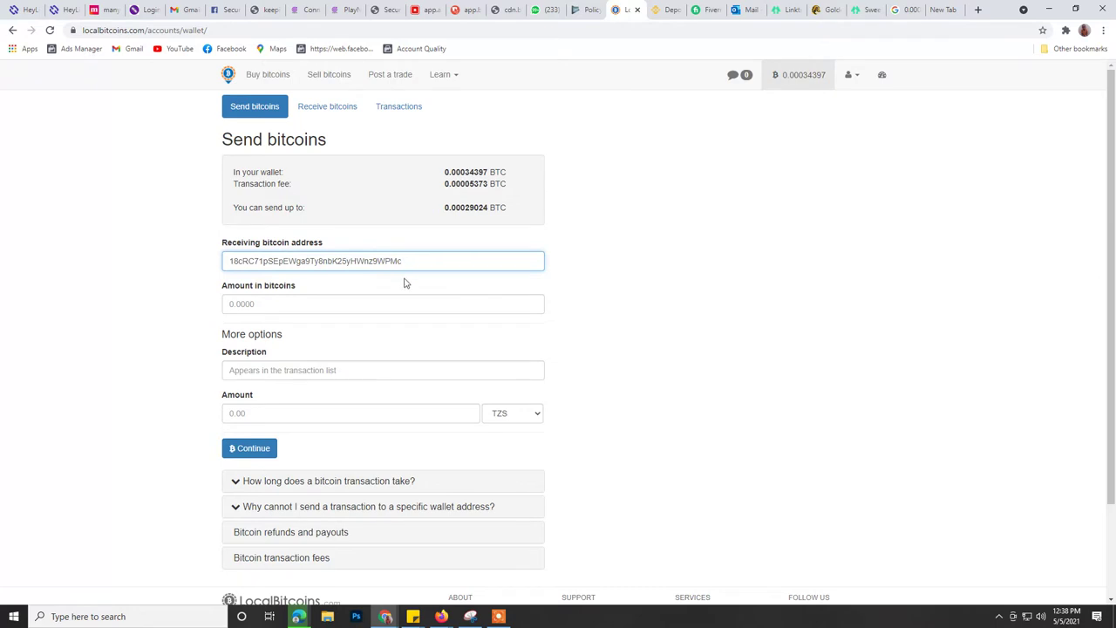
# - Enter 0.0002 as the amount in bitcoins, converting to 25641.88 TZS
pyautogui.click(352, 314)
pyautogui.doubleClick(258, 286)
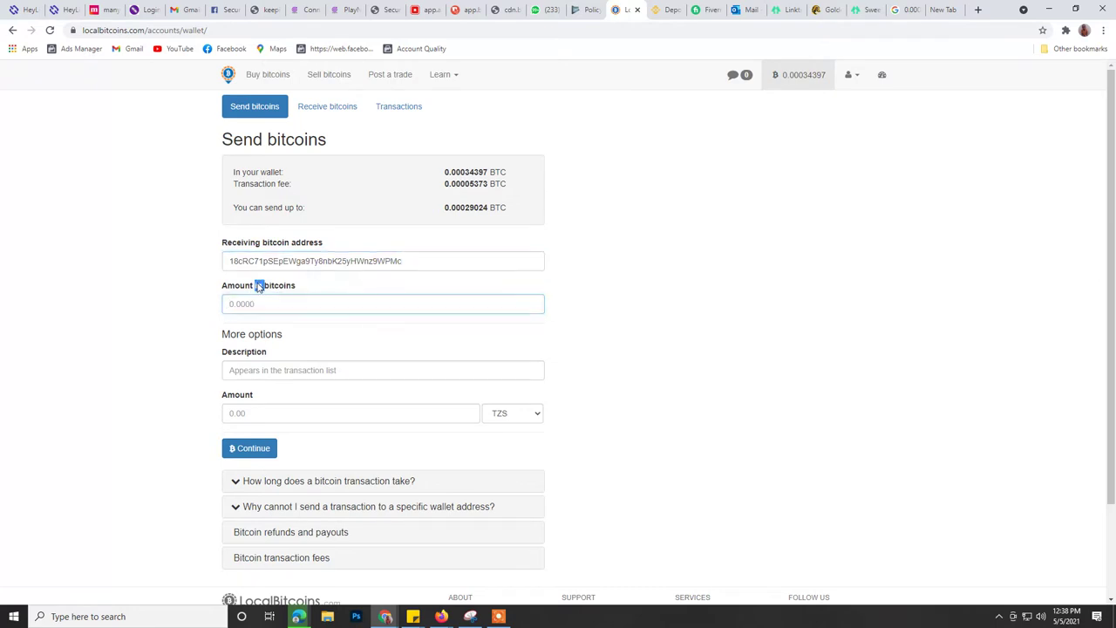
pyautogui.click(259, 286)
pyautogui.click(276, 302)
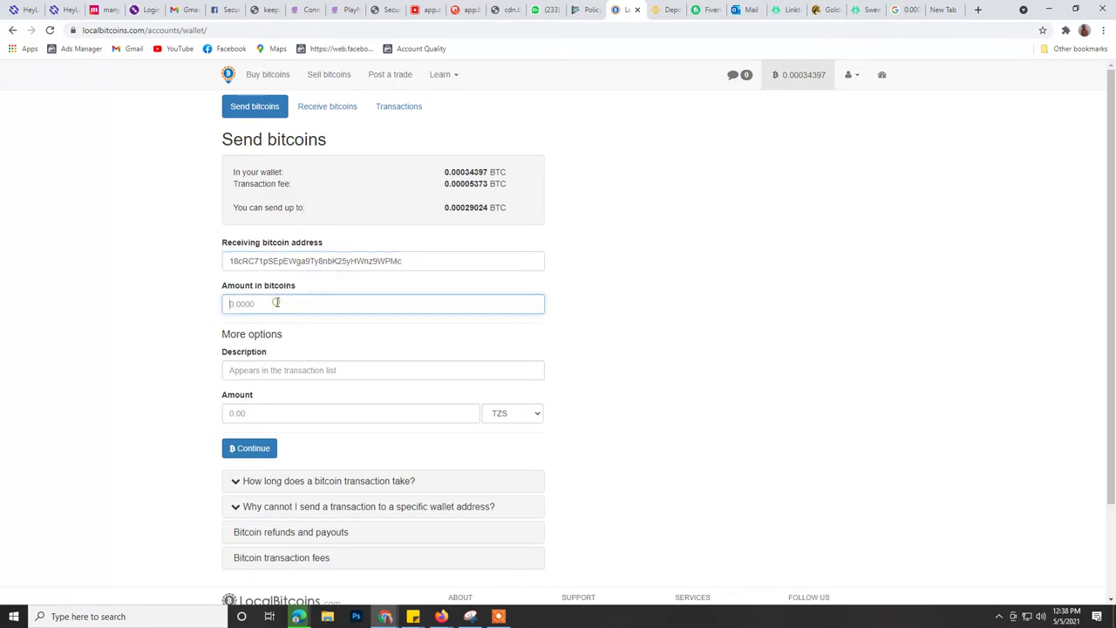
pyautogui.write('0.0002')
# - Type and then delete a description, leaving the Description field empty
pyautogui.click(277, 372)
pyautogui.doubleClick(249, 354)
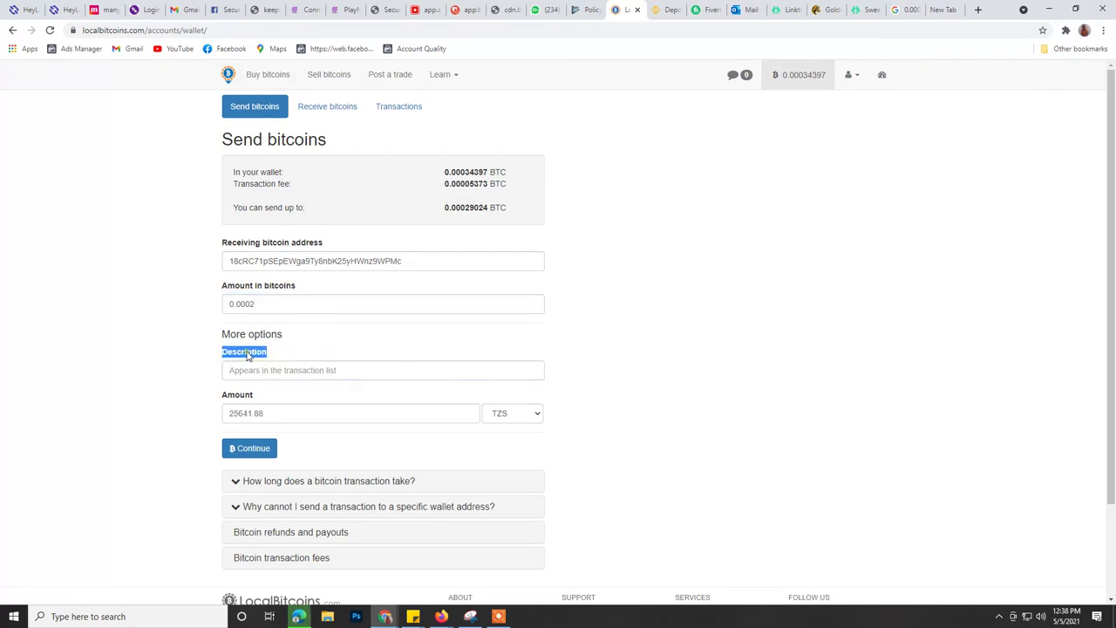
pyautogui.click(261, 368)
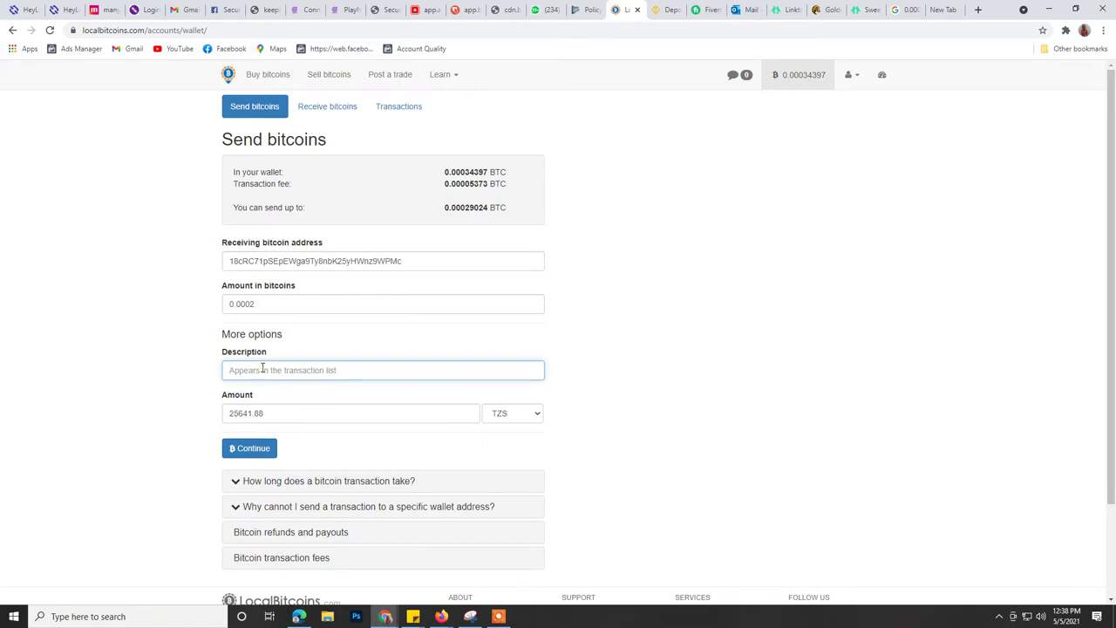
pyautogui.write('option')
pyautogui.doubleClick(277, 370)
pyautogui.press('BackSpace')
# - Try TZS amounts 25000, 30000 and 50000, settling on 30000 TZS (0.00023399 BTC)
pyautogui.moveTo(239, 415); pyautogui.dragTo(266, 415)
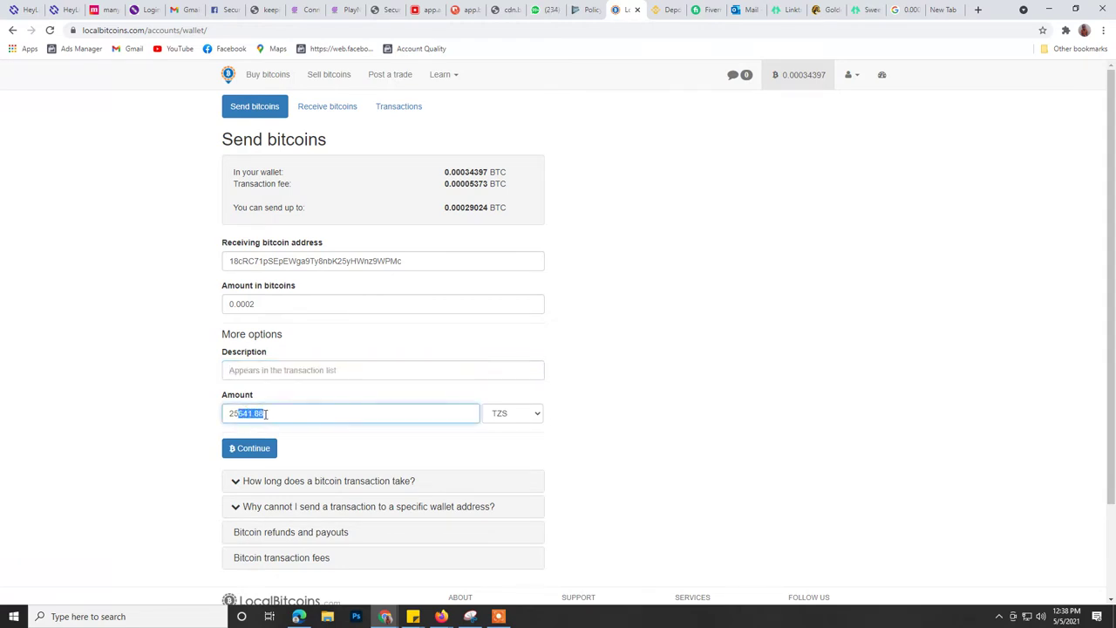
pyautogui.write('000')
pyautogui.click(161, 369)
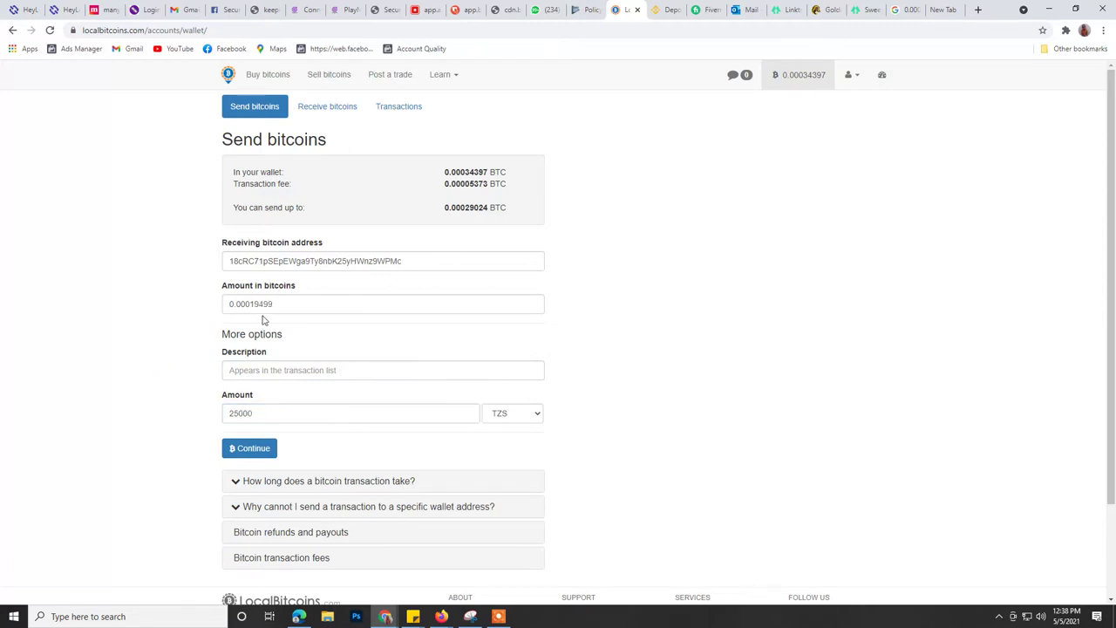
pyautogui.doubleClick(260, 410)
pyautogui.write('3')
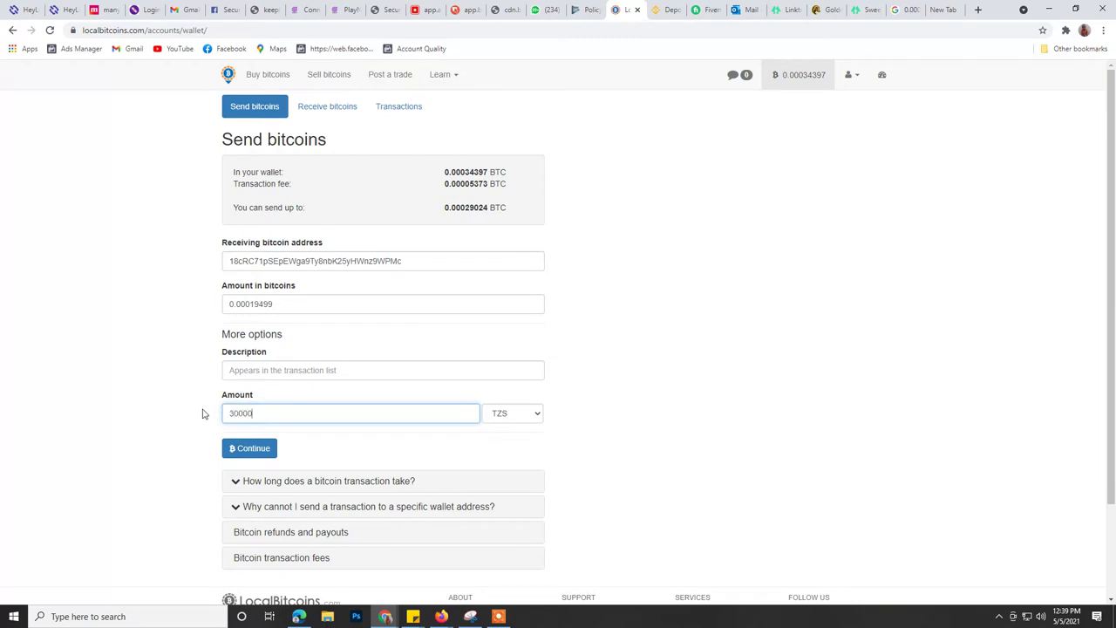
pyautogui.click(203, 414)
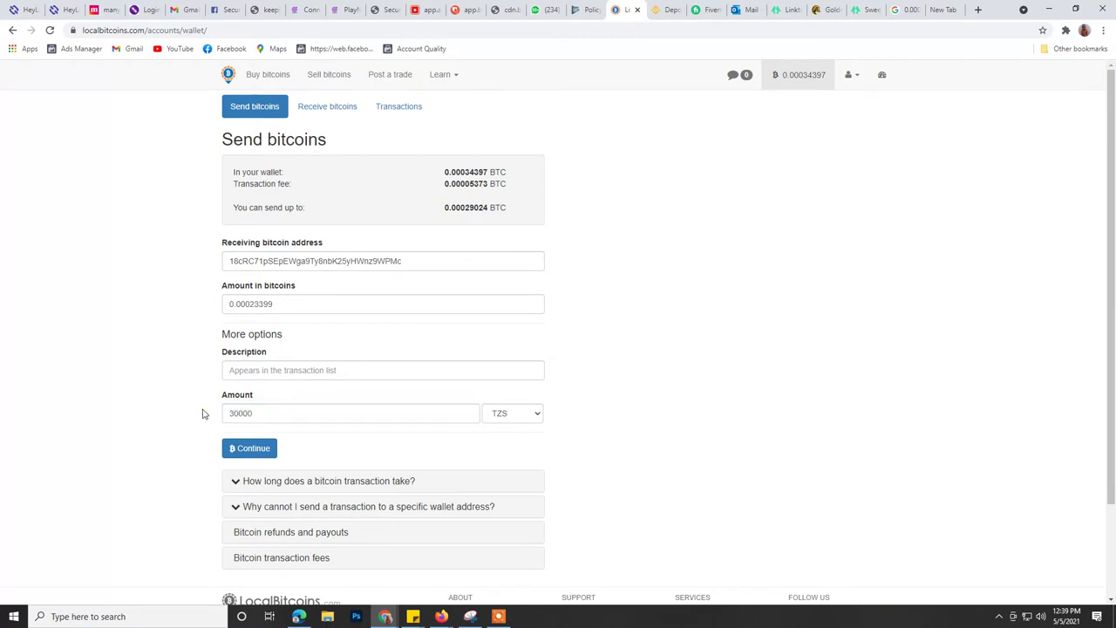
pyautogui.doubleClick(254, 413)
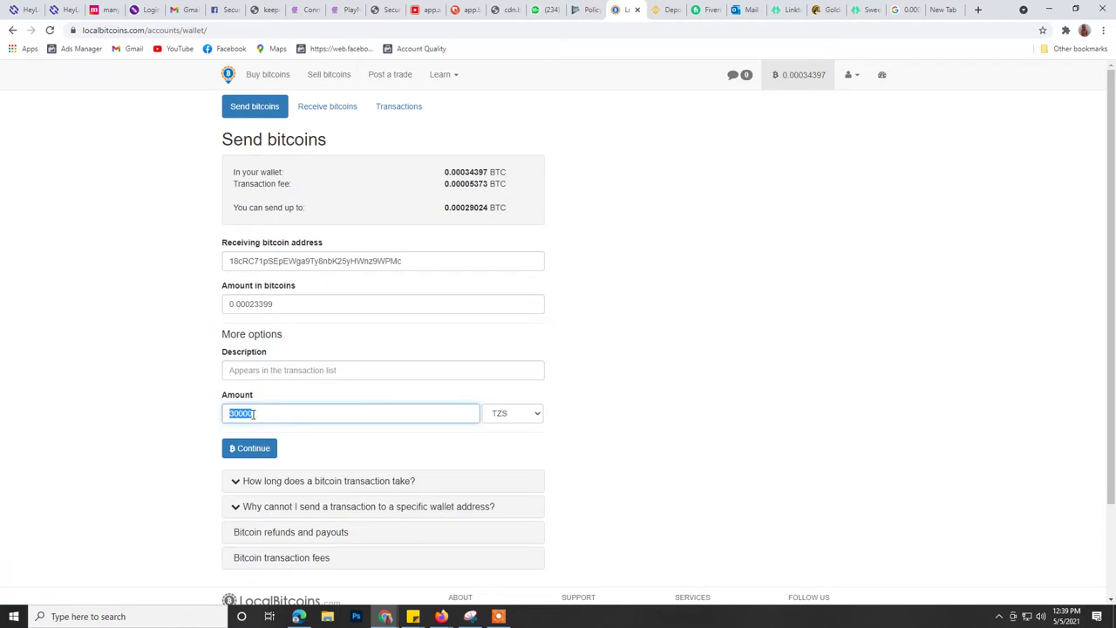
pyautogui.write('50000')
pyautogui.click(135, 410)
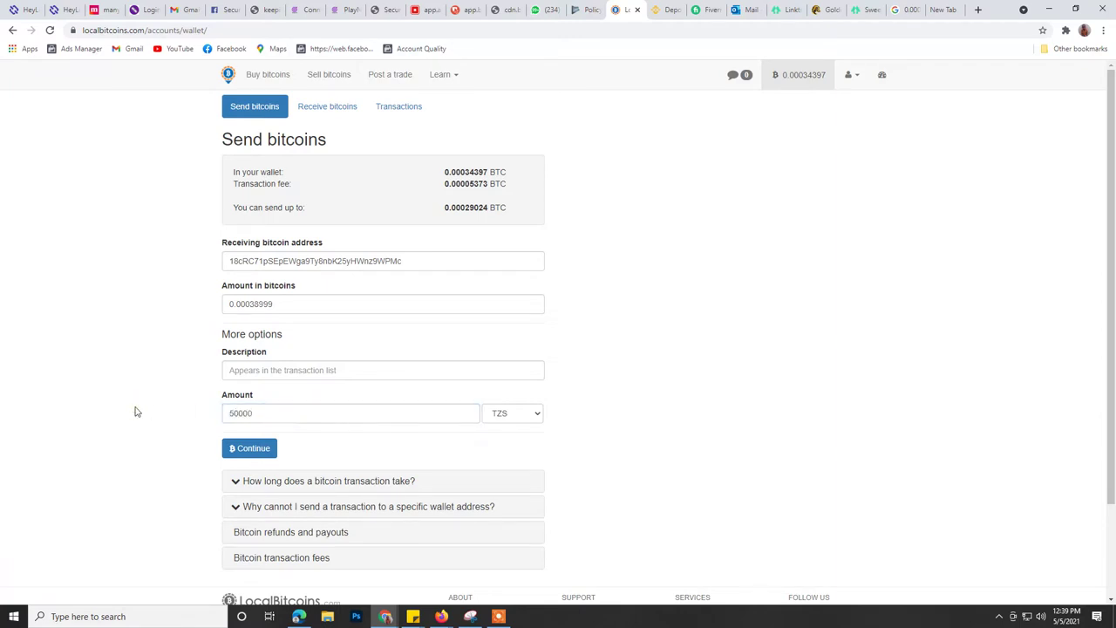
pyautogui.doubleClick(239, 415)
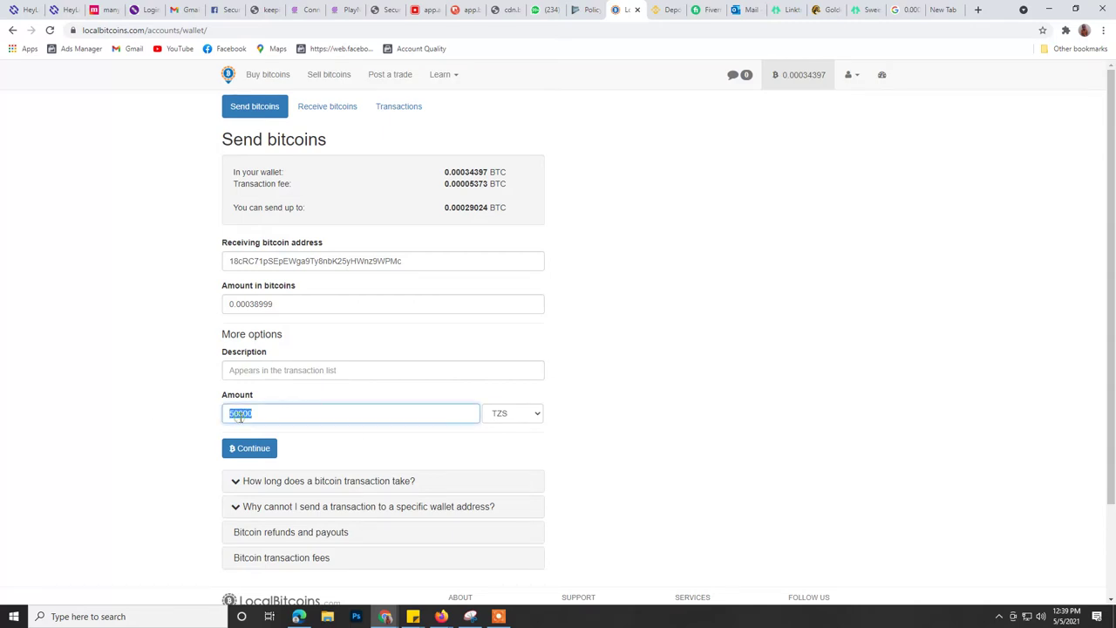
pyautogui.write('30000')
pyautogui.click(174, 416)
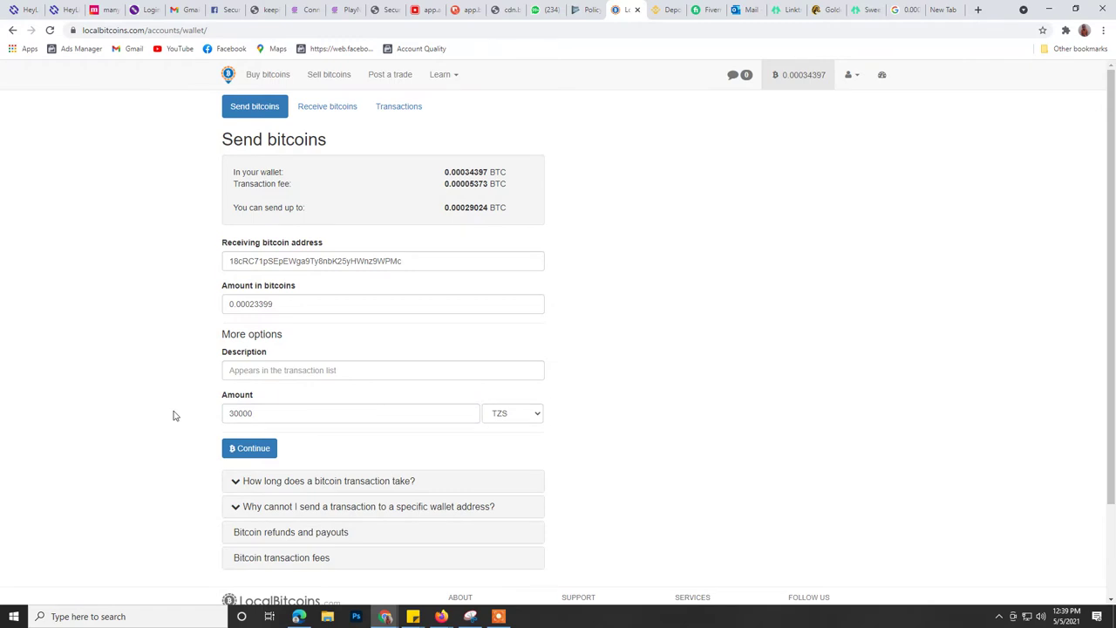
# - Proceed to the confirmation page and check the amount and destination address
pyautogui.click(239, 448)
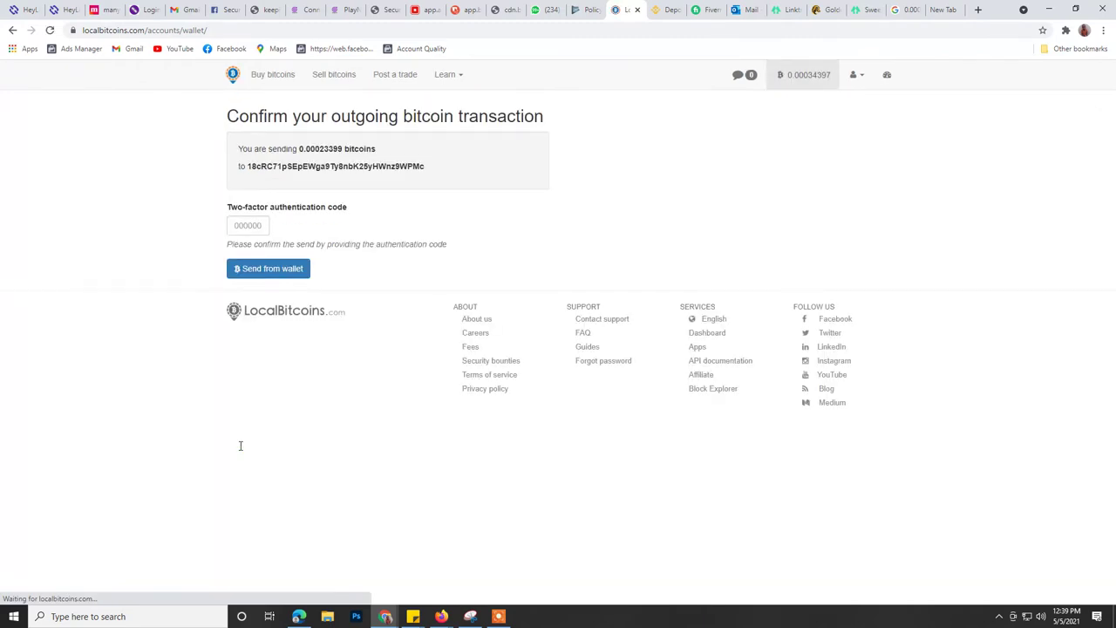
pyautogui.click(250, 226)
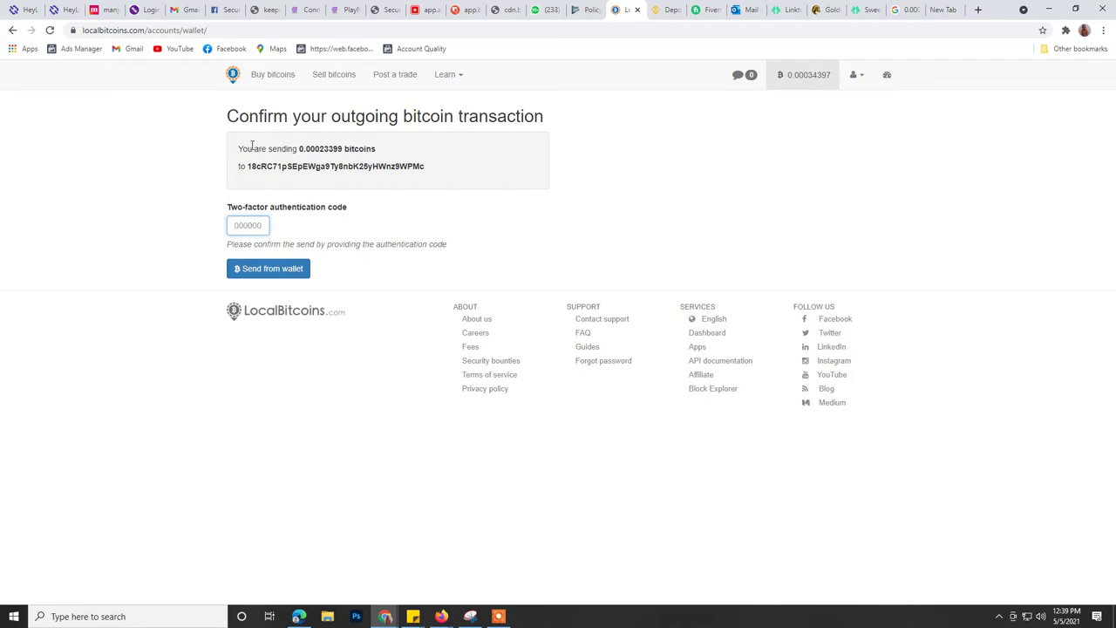
pyautogui.moveTo(239, 148); pyautogui.dragTo(383, 150)
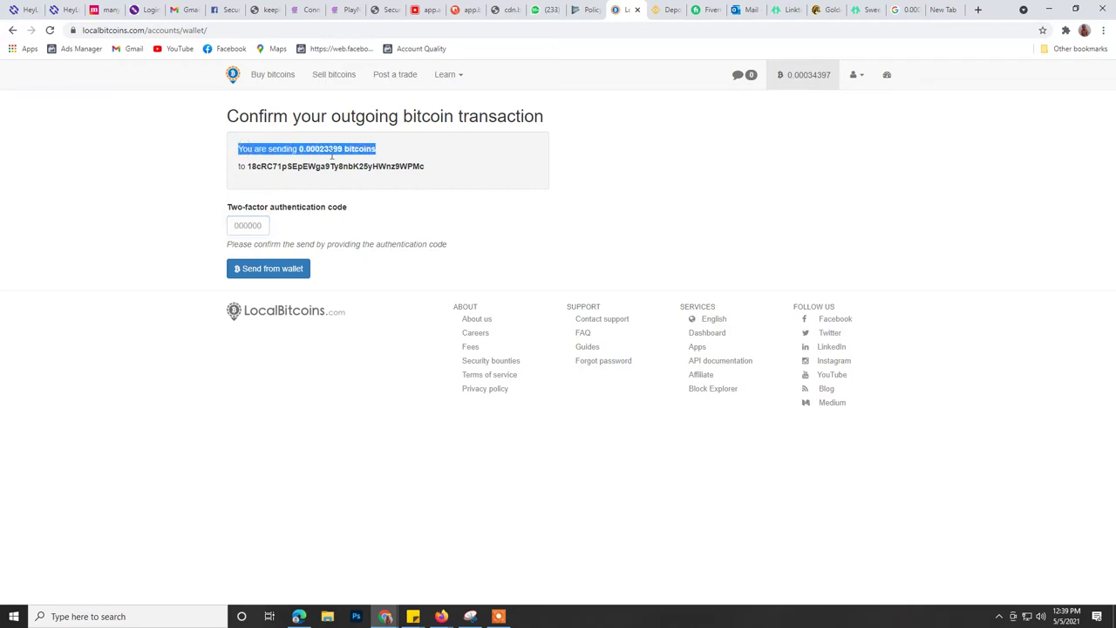
pyautogui.click(238, 171)
pyautogui.moveTo(237, 171); pyautogui.dragTo(433, 171)
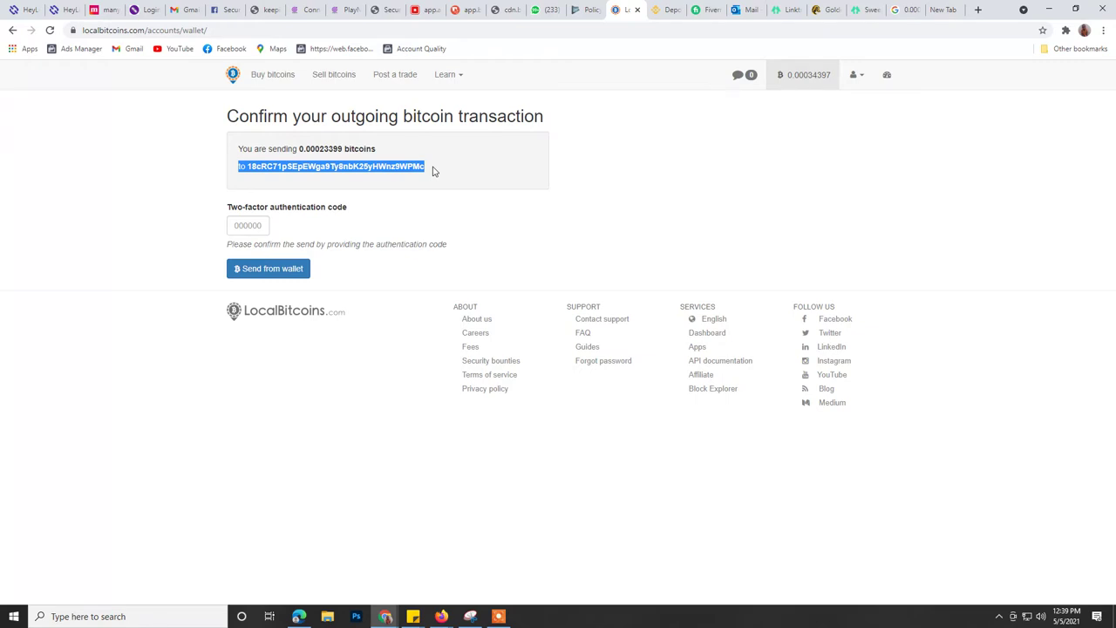
# - Enter the two-factor code, send 0.00023399 BTC, and highlight the success message
pyautogui.click(249, 227)
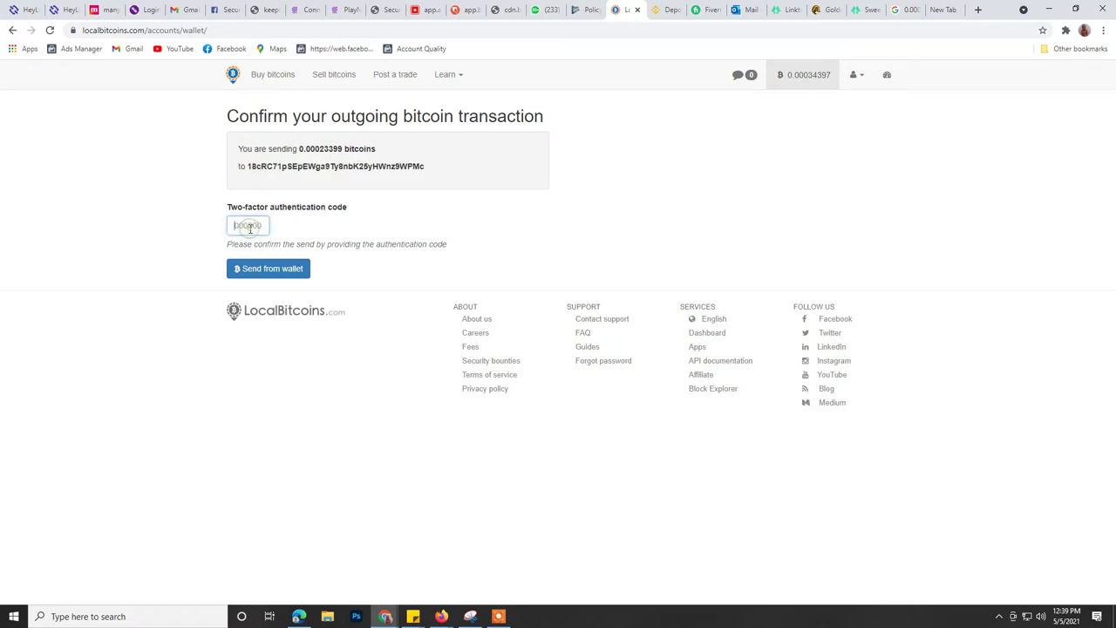
pyautogui.click(272, 273)
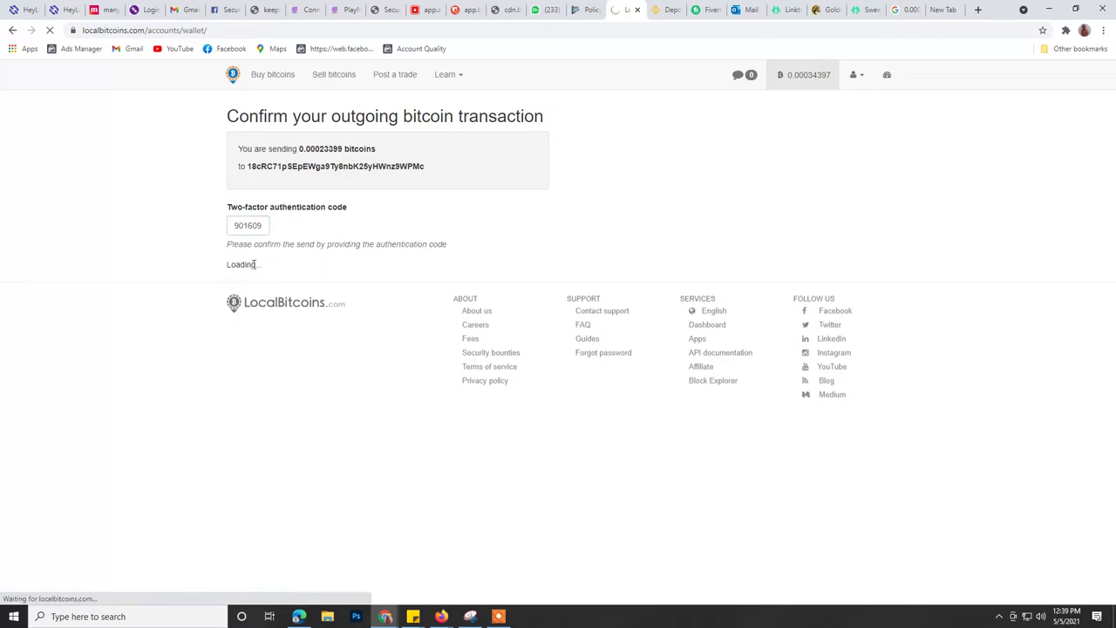
pyautogui.doubleClick(254, 264)
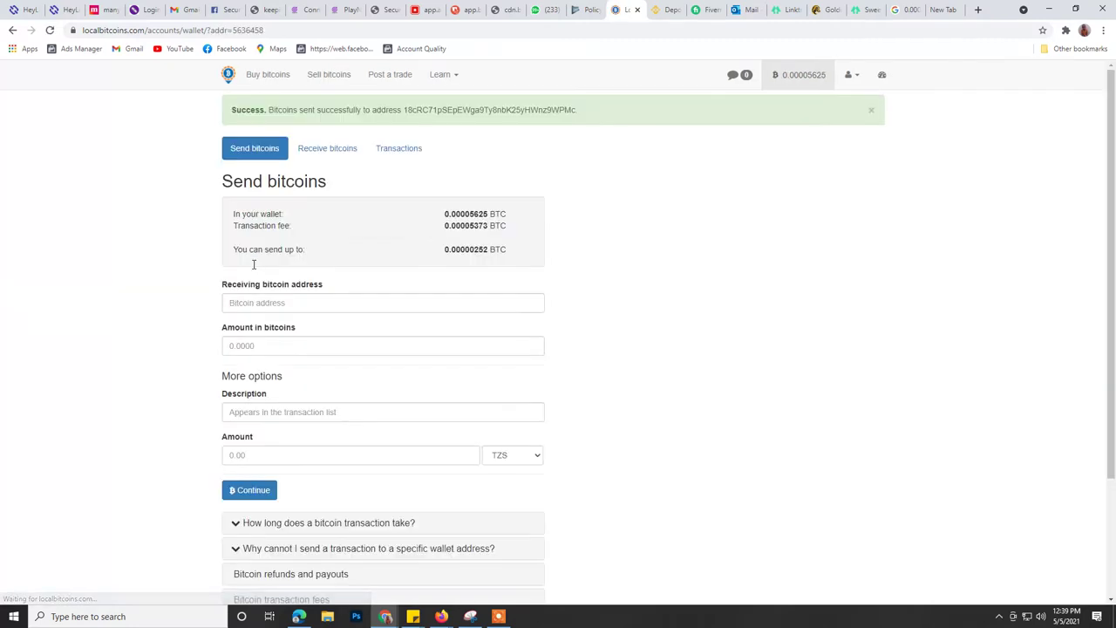
pyautogui.moveTo(268, 106); pyautogui.dragTo(579, 110)
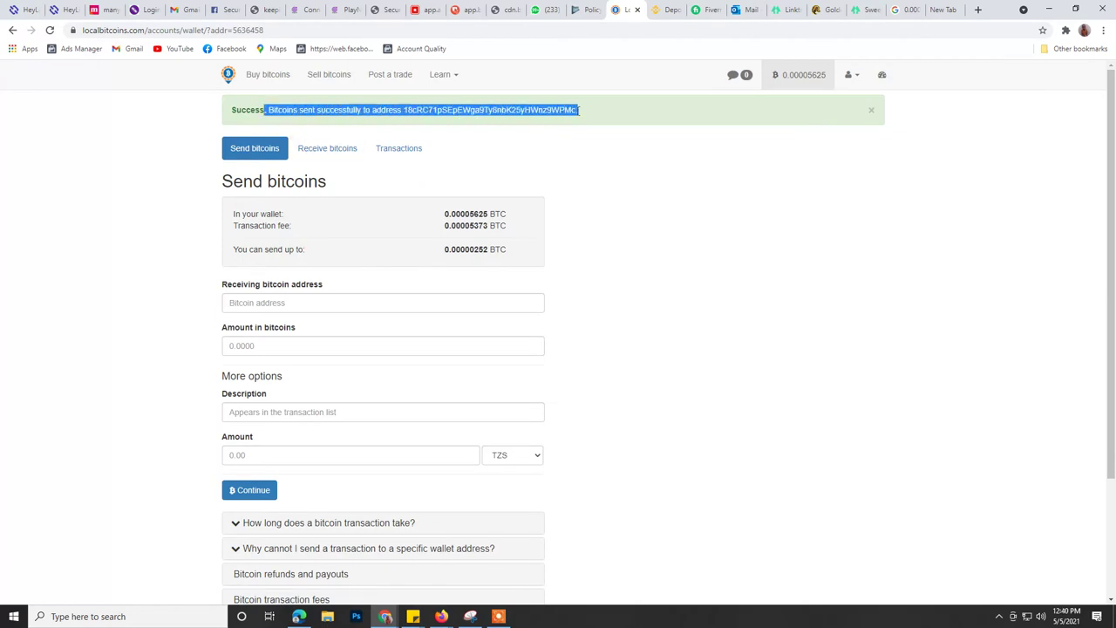
# - Check Binance's BTC Recent Deposit History, which still lists only the 0.00353307 BTC deposit
pyautogui.click(668, 10)
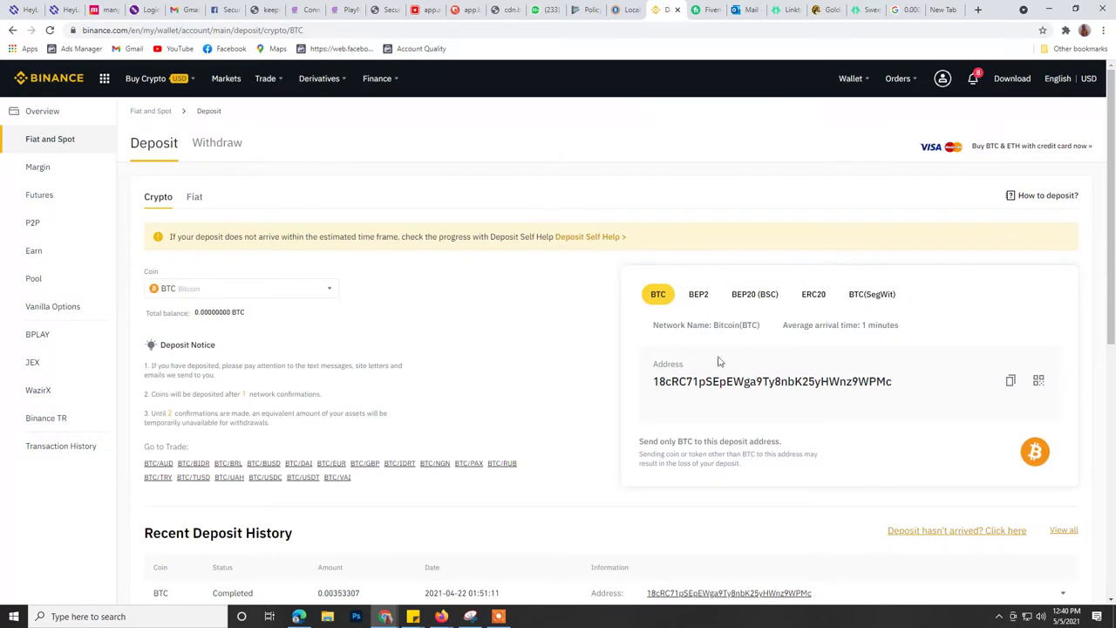
pyautogui.scroll(-2, 563, 466)
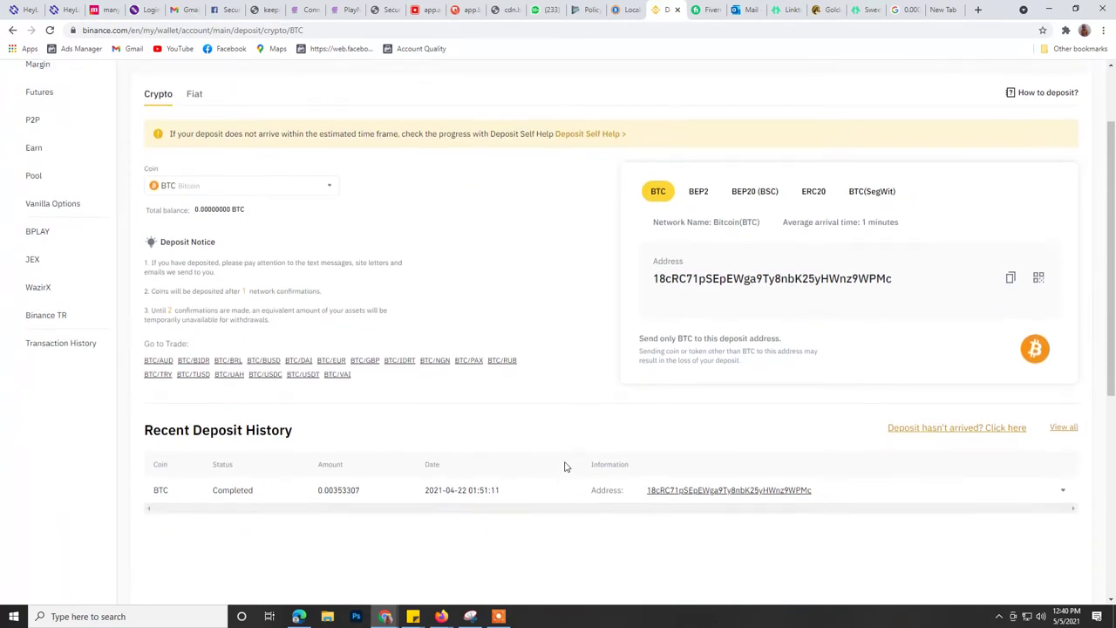
pyautogui.scroll(2, 568, 466)
pyautogui.moveTo(973, 79)
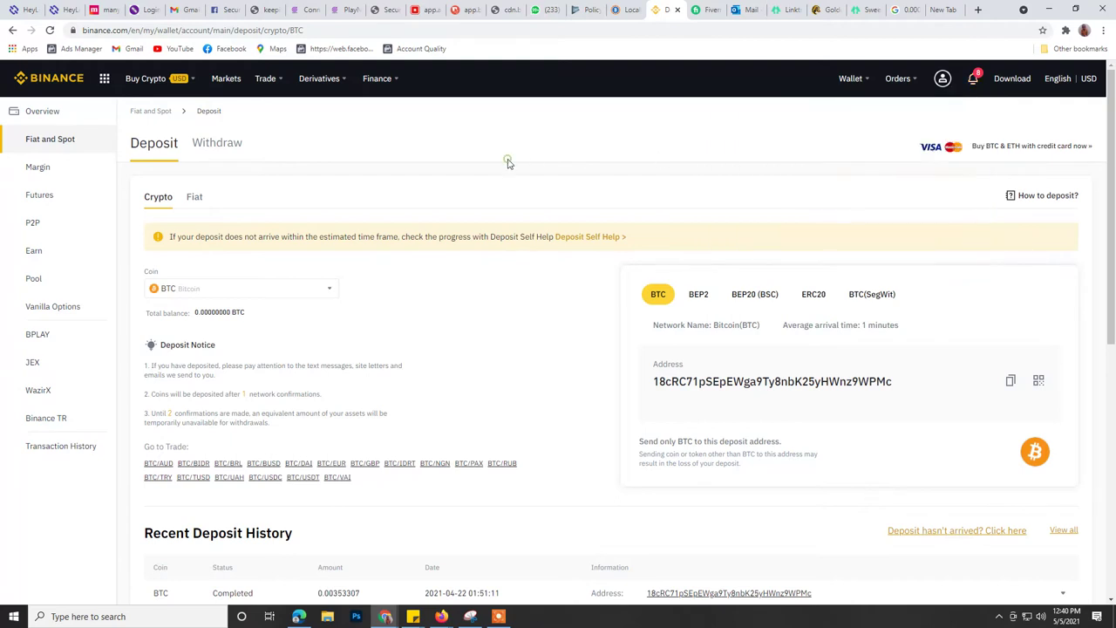
pyautogui.scroll(-3, 460, 314)
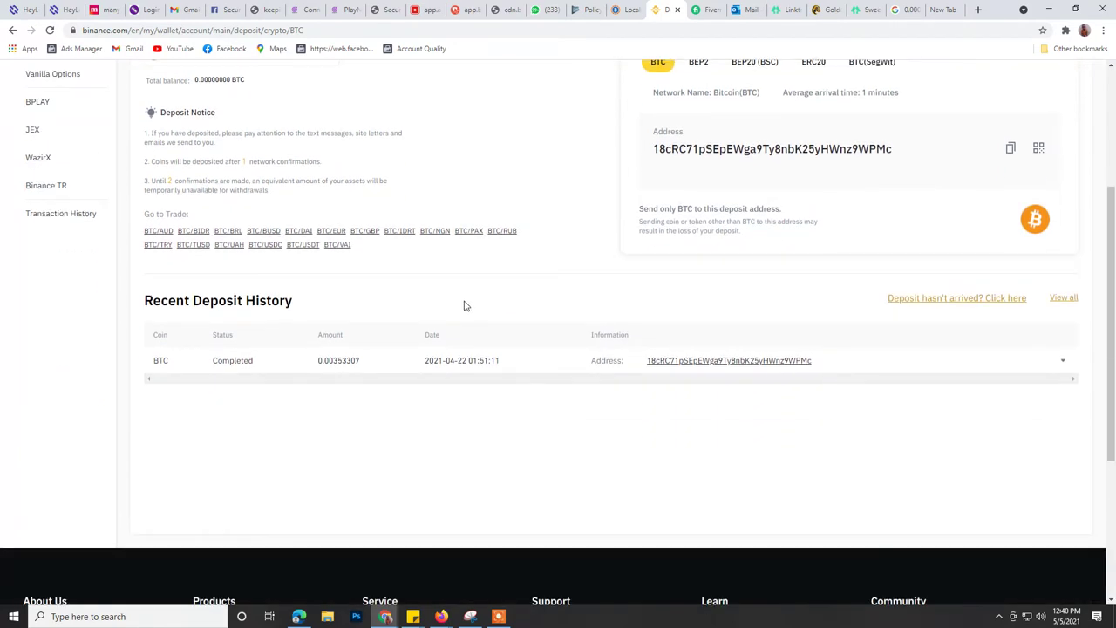
pyautogui.scroll(2, 448, 354)
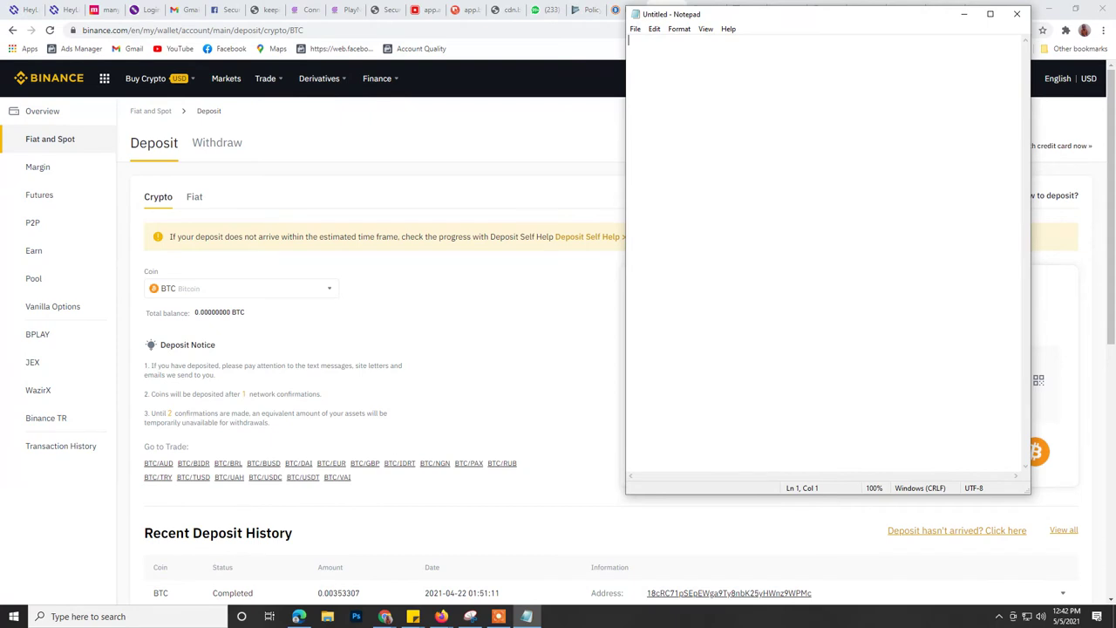
# - Type 'WAIT FEW MIN TO RECEIVE MONEY' in Notepad and return to Binance
pyautogui.write('WAIT FEW MIN TO RECEIVE MO')
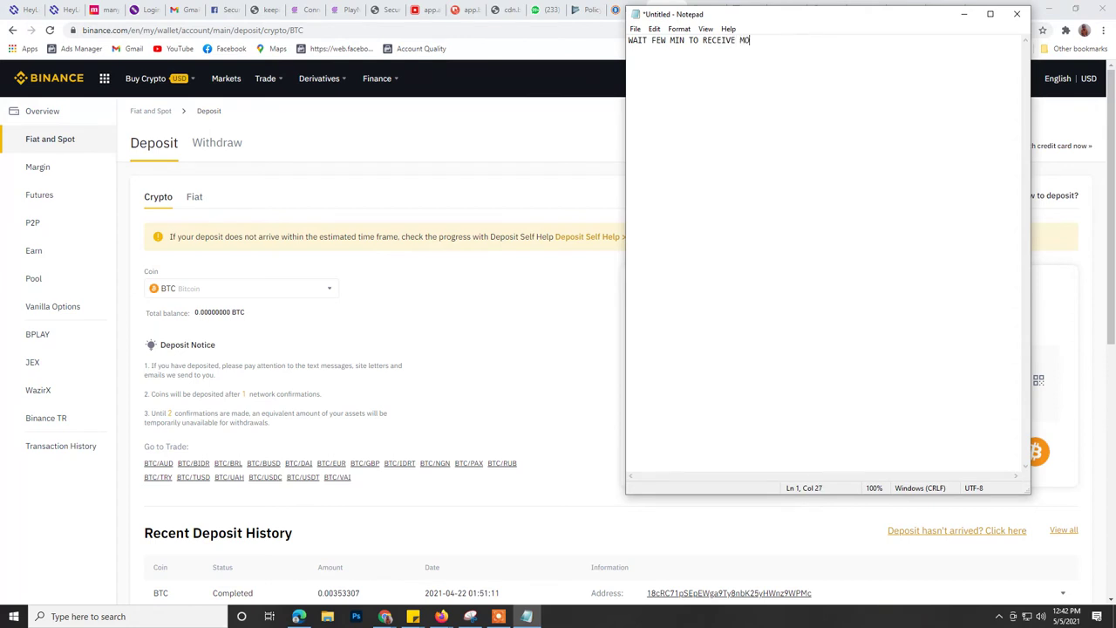
pyautogui.write('EY')
pyautogui.click(563, 212)
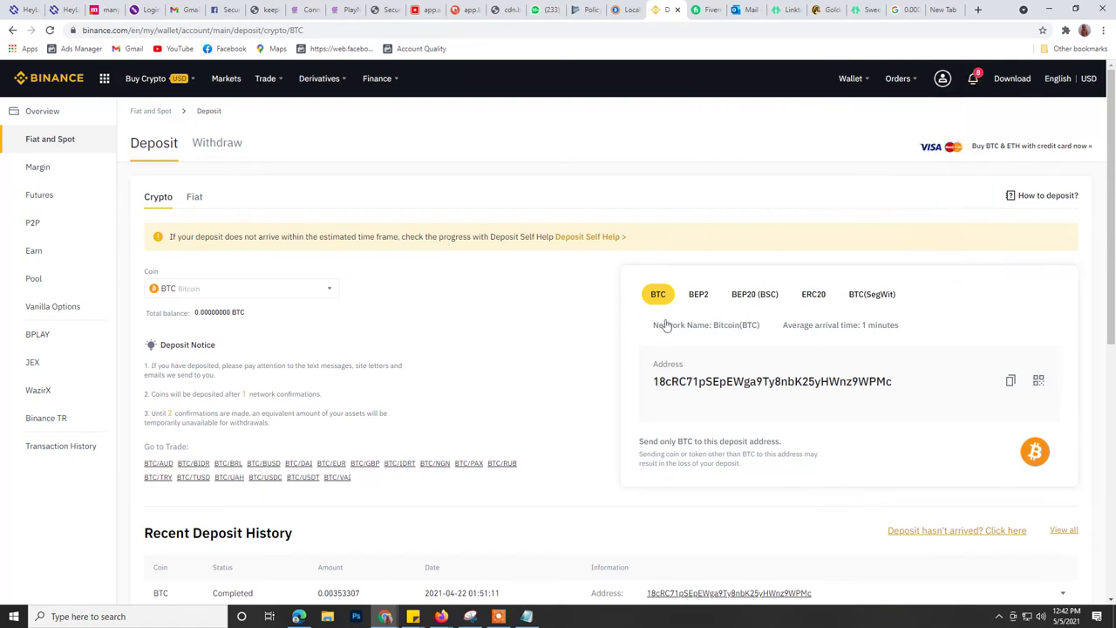
# - Reload the Binance BTC deposit page and scroll to the deposit history
pyautogui.scroll(-2, 369, 518)
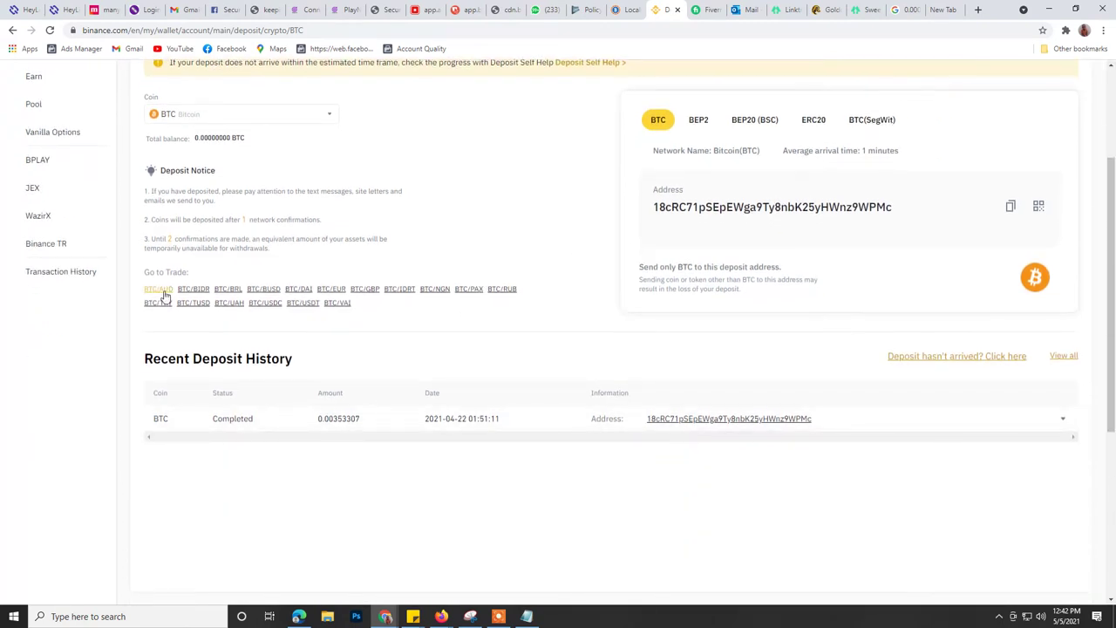
pyautogui.click(56, 37)
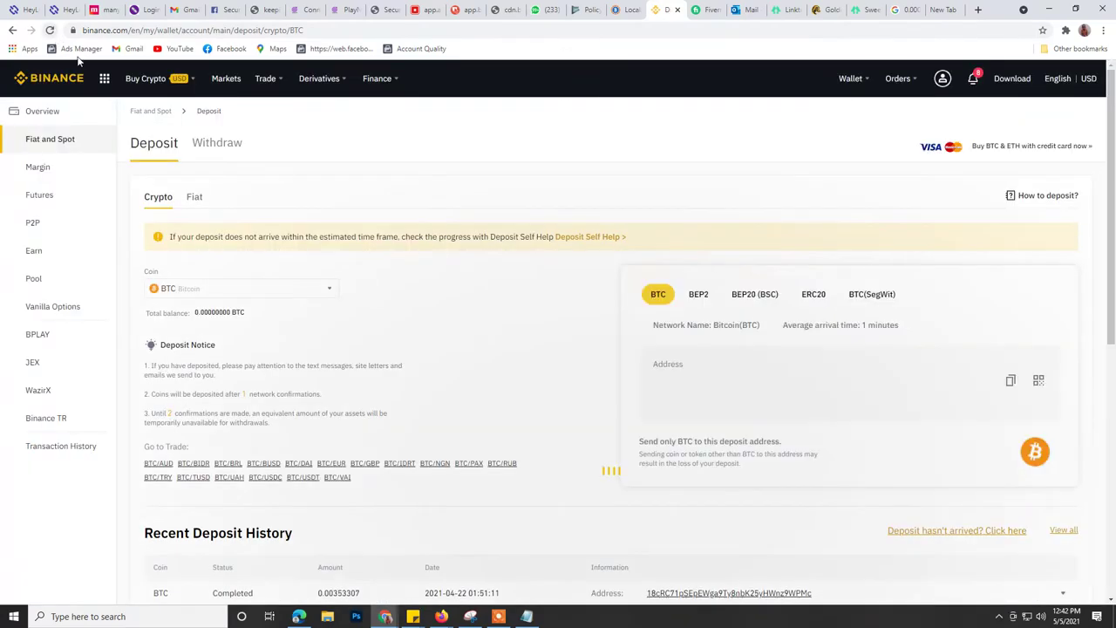
pyautogui.scroll(-2, 184, 224)
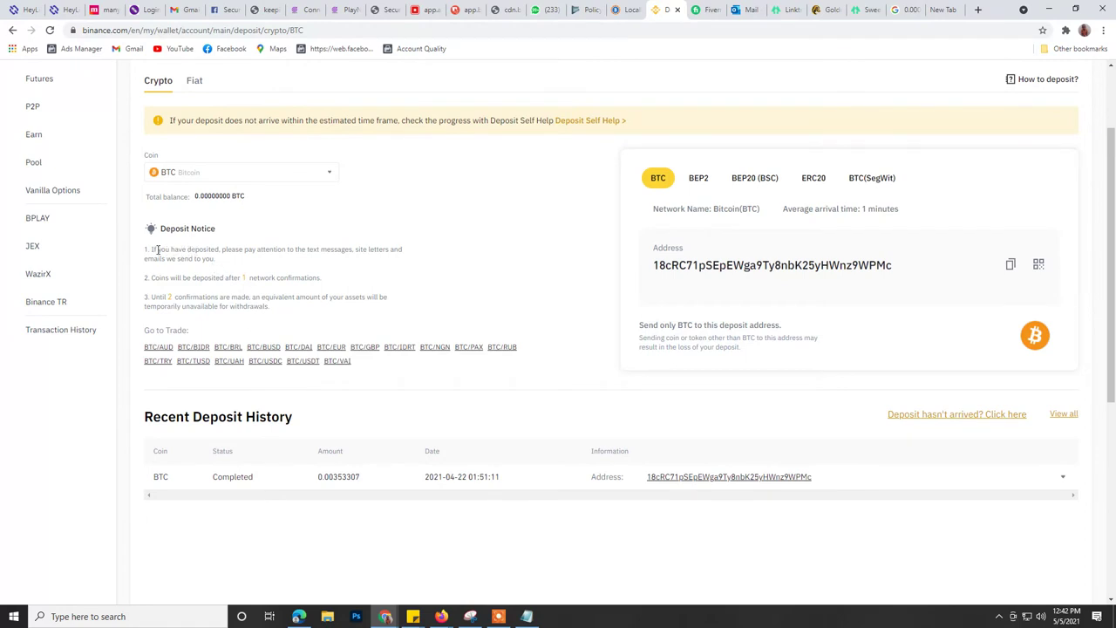
# - Highlight the Deposit Notice points, including the 2-confirmations rule, while waiting
pyautogui.moveTo(149, 249); pyautogui.dragTo(397, 260)
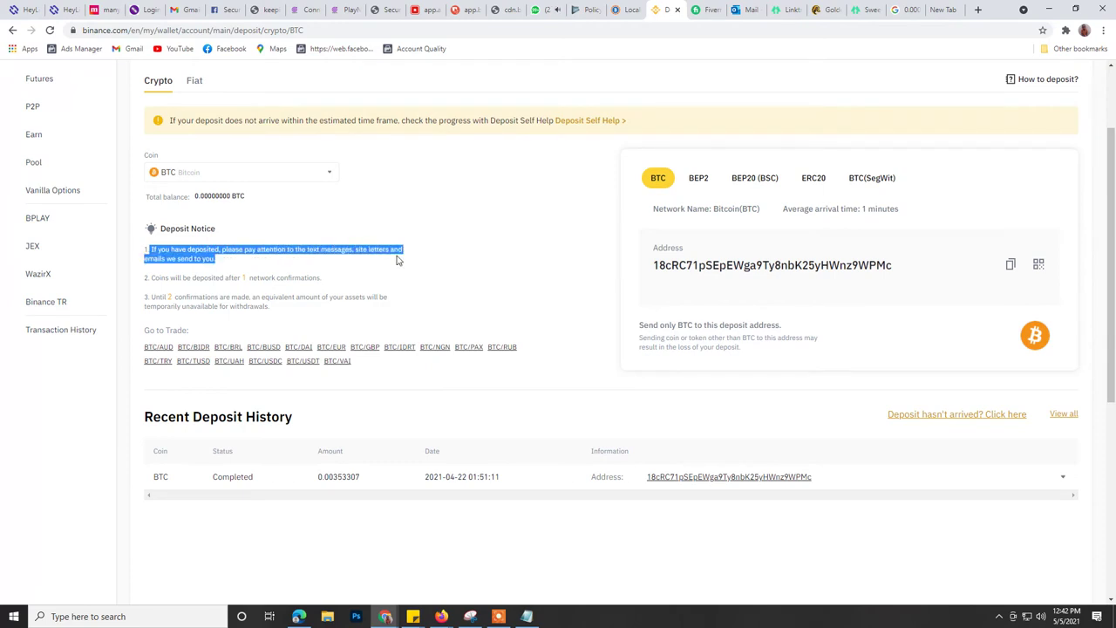
pyautogui.click(247, 277)
pyautogui.moveTo(151, 277); pyautogui.dragTo(241, 279)
pyautogui.moveTo(257, 279); pyautogui.dragTo(323, 279)
pyautogui.moveTo(152, 297); pyautogui.dragTo(344, 316)
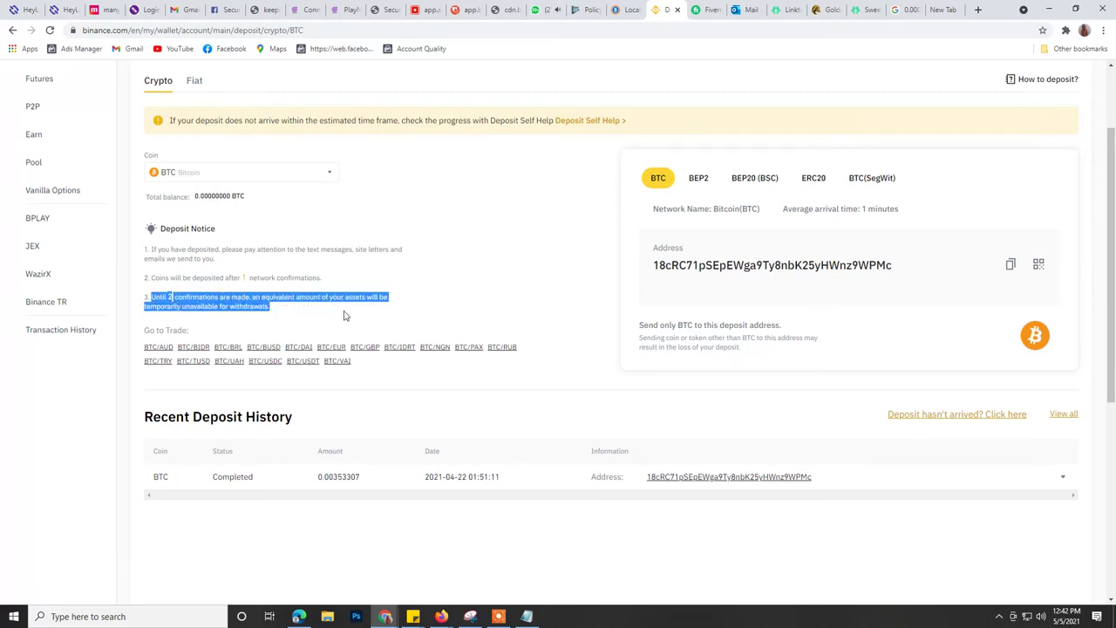
pyautogui.click(343, 317)
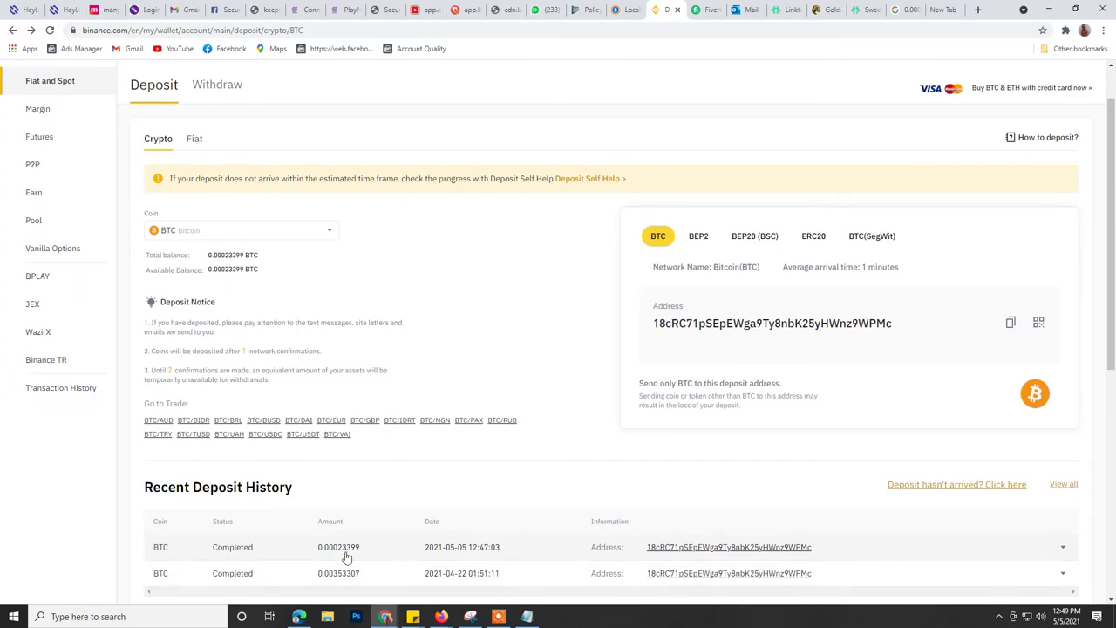
# - Add a Notepad line saying BTC was sent from LocalBTC to Binance and thanking viewers
pyautogui.click(527, 617)
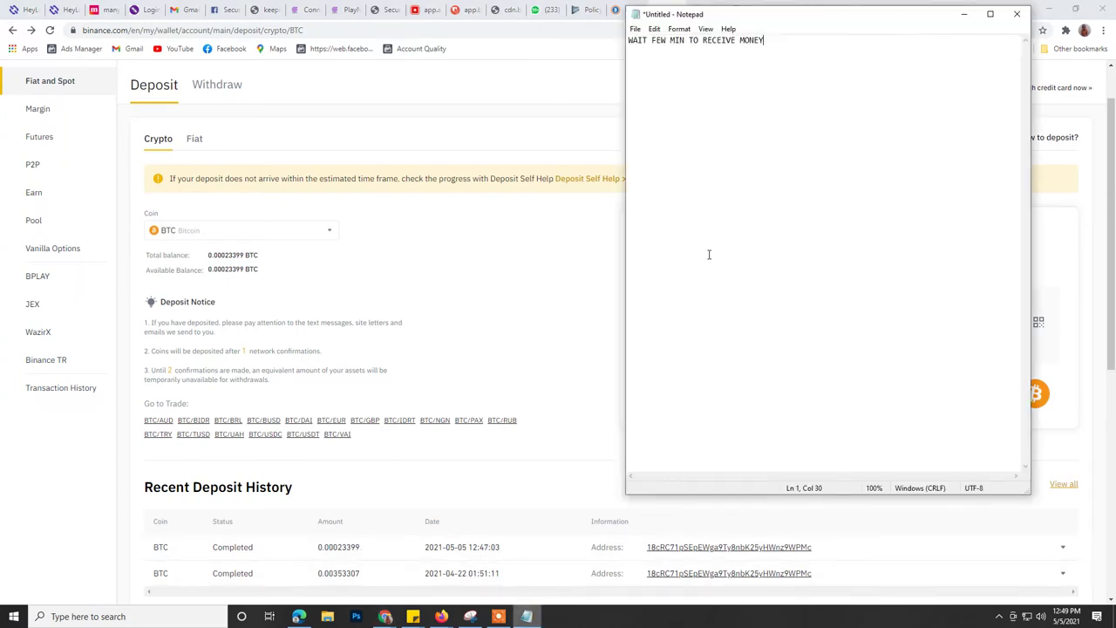
pyautogui.press('Return')
pyautogui.press('Return')
pyautogui.write("WE'VE SUCCE")
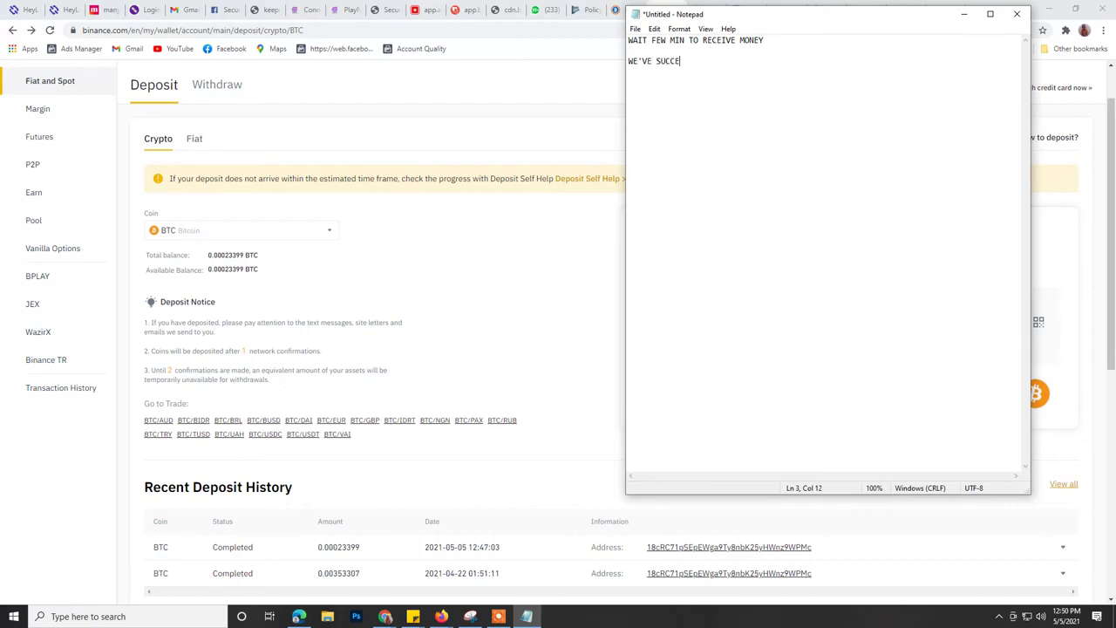
pyautogui.write('S TO SEND BTC FROM LOCALBTC TO BINAN')
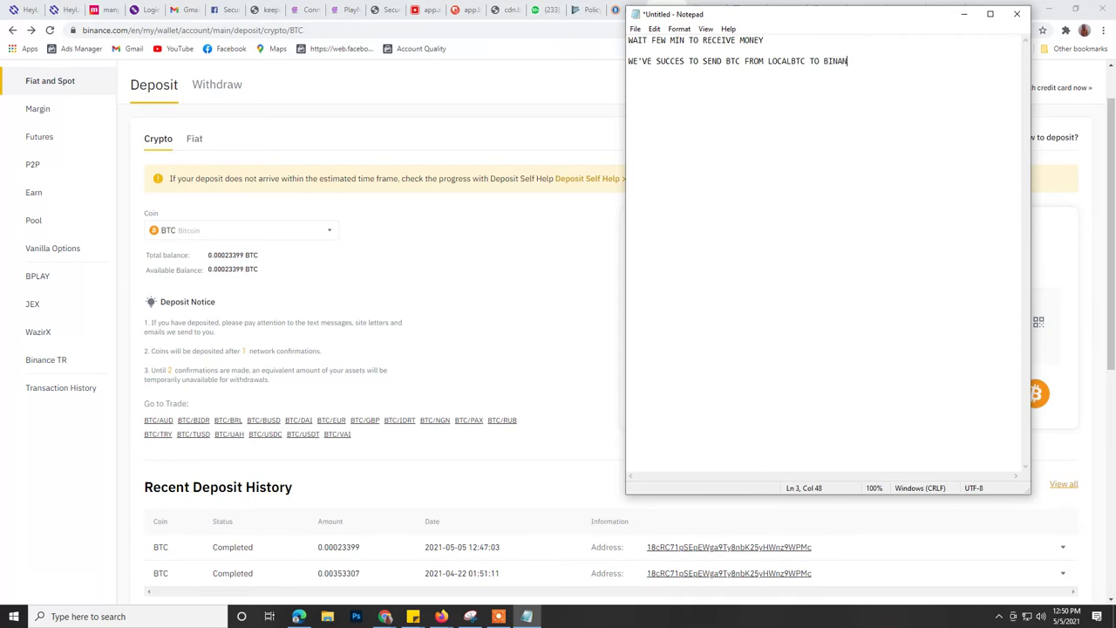
pyautogui.write('CE.  ')
pyautogui.write('THANK ')
pyautogui.write('YOU FGOR')
pyautogui.press('BackSpace')
pyautogui.press('BackSpace')
pyautogui.press('BackSpace')
pyautogui.write('OR WATCHING N')
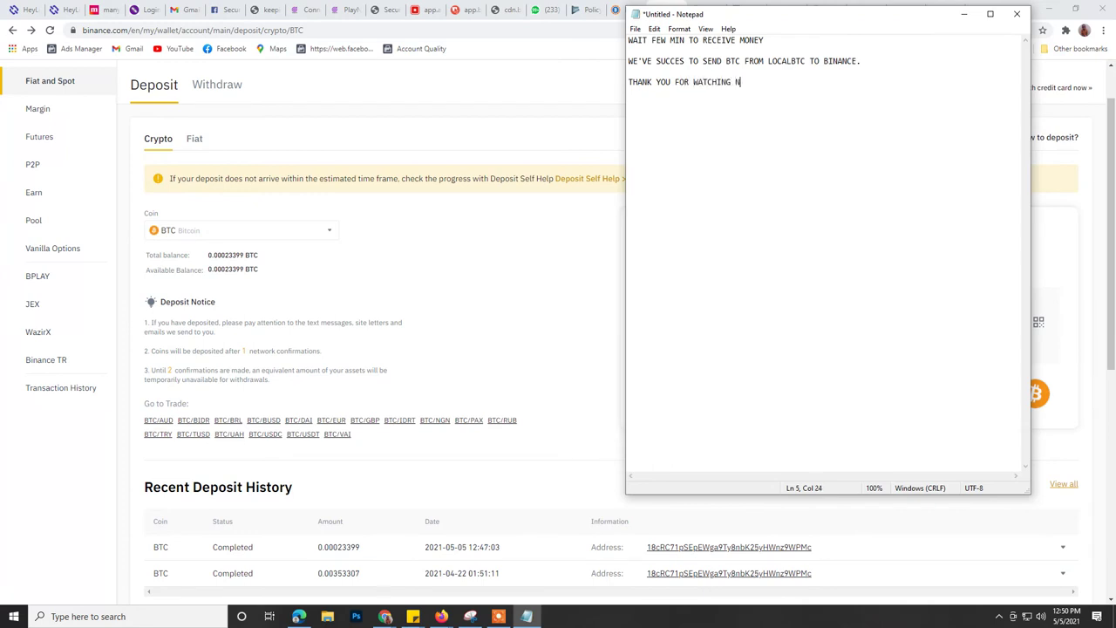
pyautogui.write('EXT VIDEO IS TO')
# - Announce the next video on investing in all categories and ask viewers to subscribe
pyautogui.write('IV')
pyautogui.press('BackSpace')
pyautogui.write('NVEST IN')
pyautogui.write('ALL C')
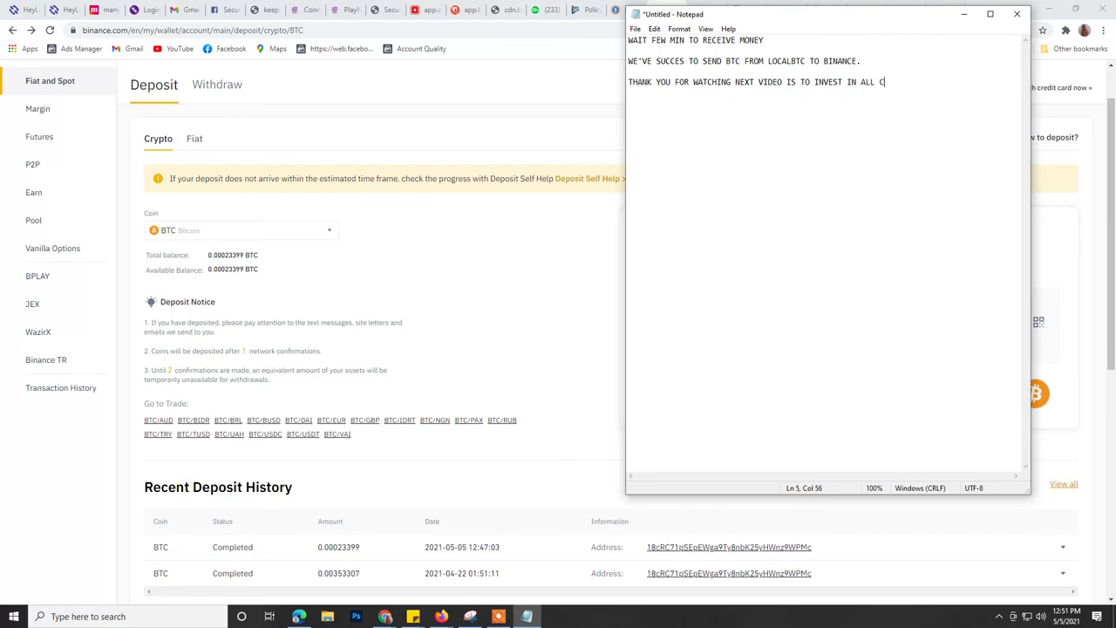
pyautogui.write('ATEGORIES. STAY TUNED BY SUB')
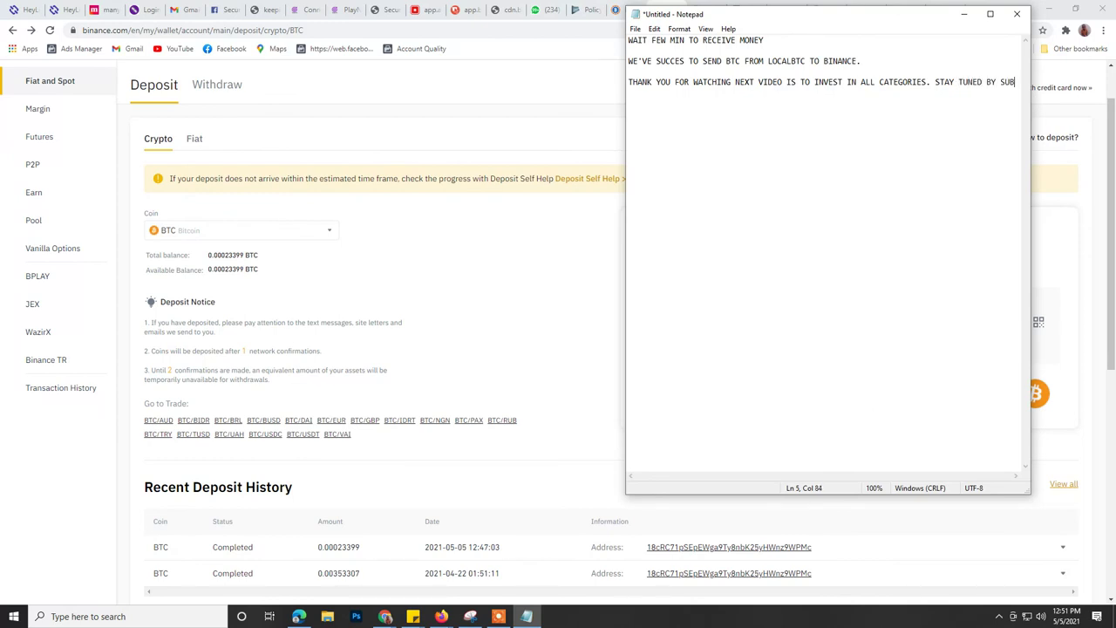
pyautogui.write('SCRIBE ')
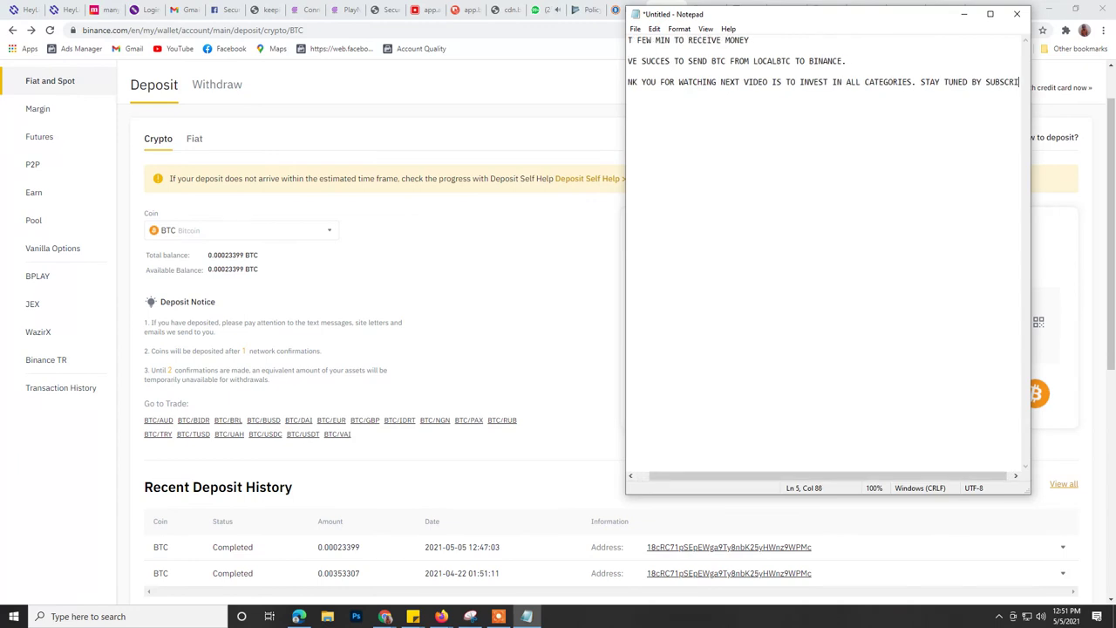
pyautogui.write('US')
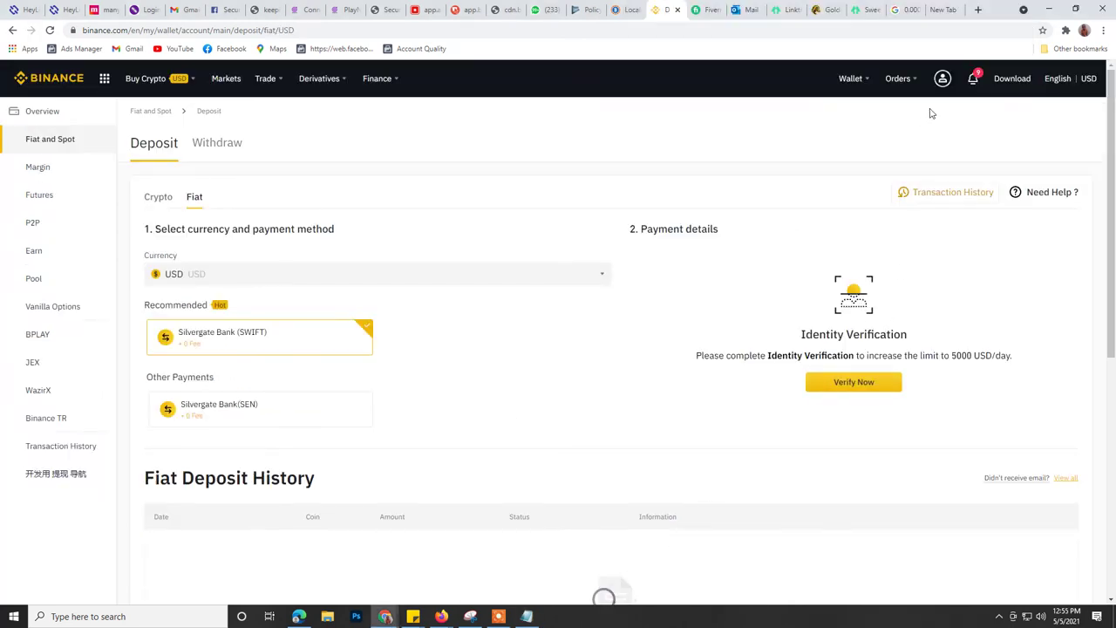
pyautogui.moveTo(972, 79)
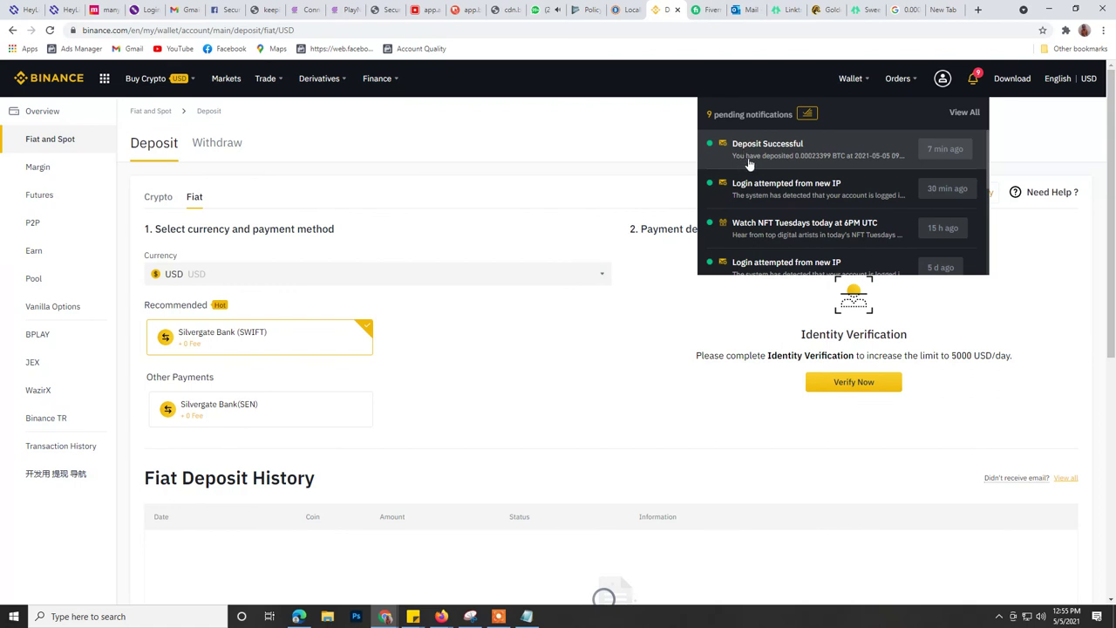
# - Open the Deposit Successful notice for 0.00023399 BTC and go to its full wallet history
pyautogui.click(901, 164)
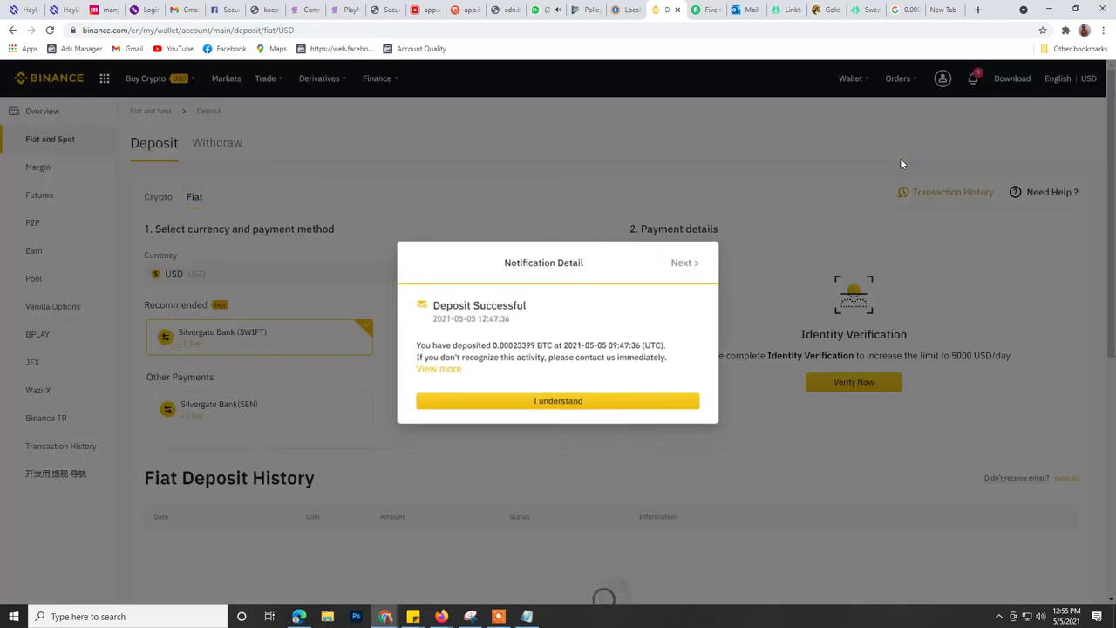
pyautogui.click(440, 369)
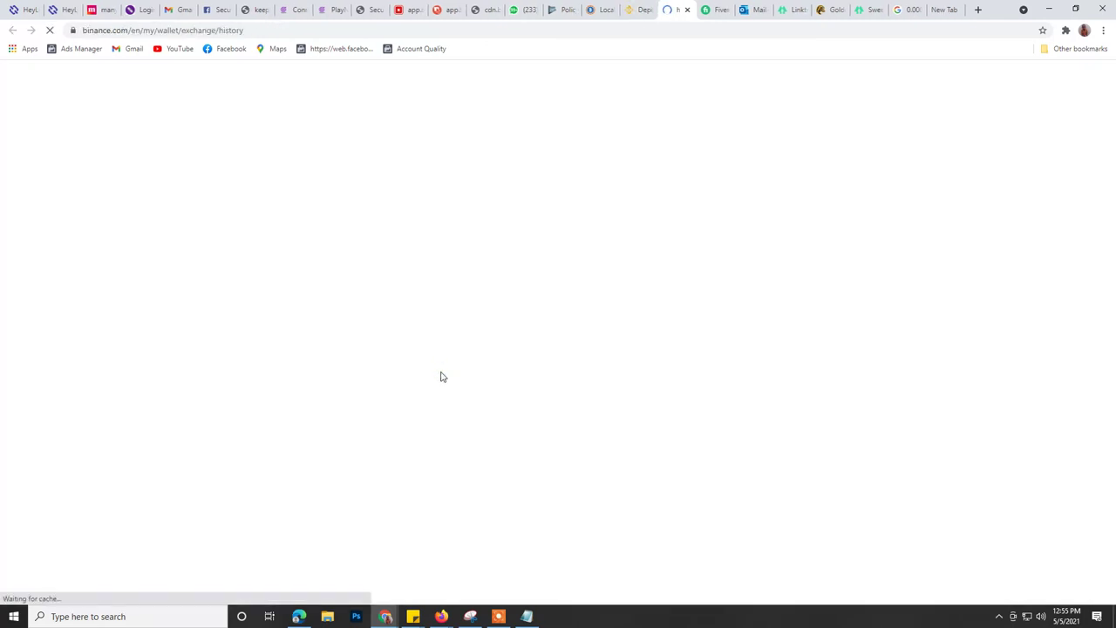